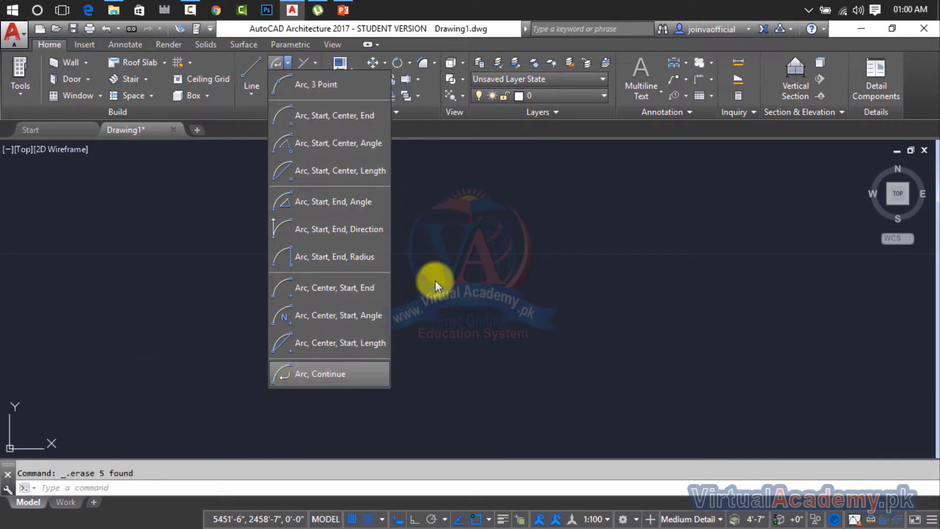
- Draw a shallow downward-bowed three-point arc across the middle of the drawing, entering 20 for its end point, and erase it
{"action": "key", "text": "Escape"}
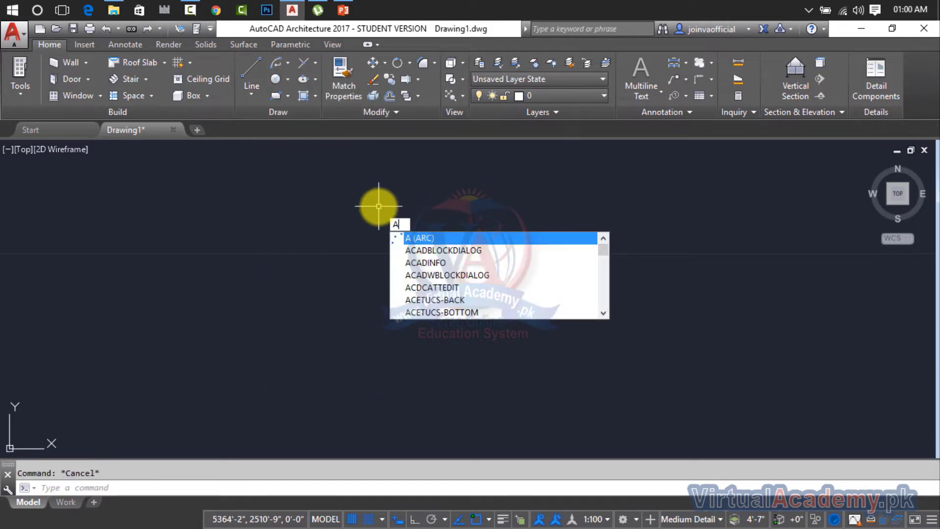
{"action": "key", "text": "Return"}
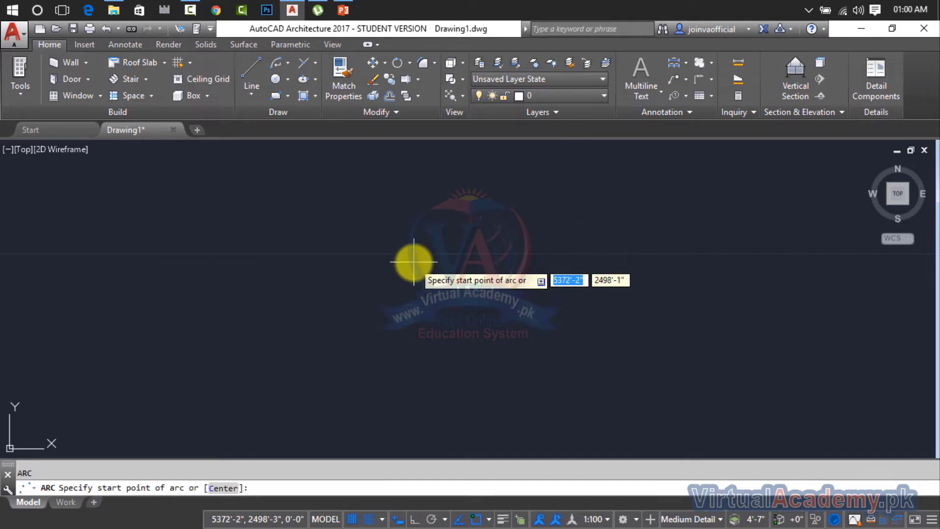
{"action": "left_click", "coordinate": [257, 276]}
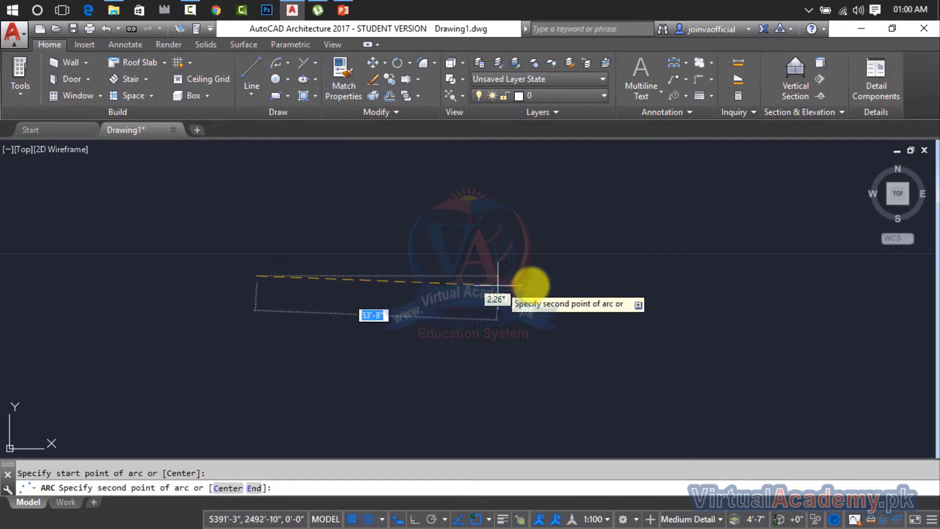
{"action": "left_click", "coordinate": [569, 276]}
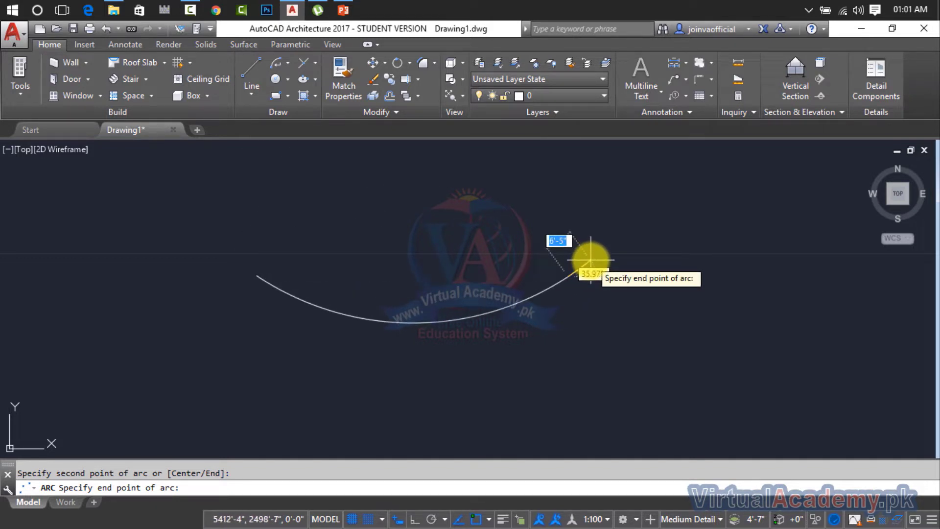
{"action": "key", "text": "Return"}
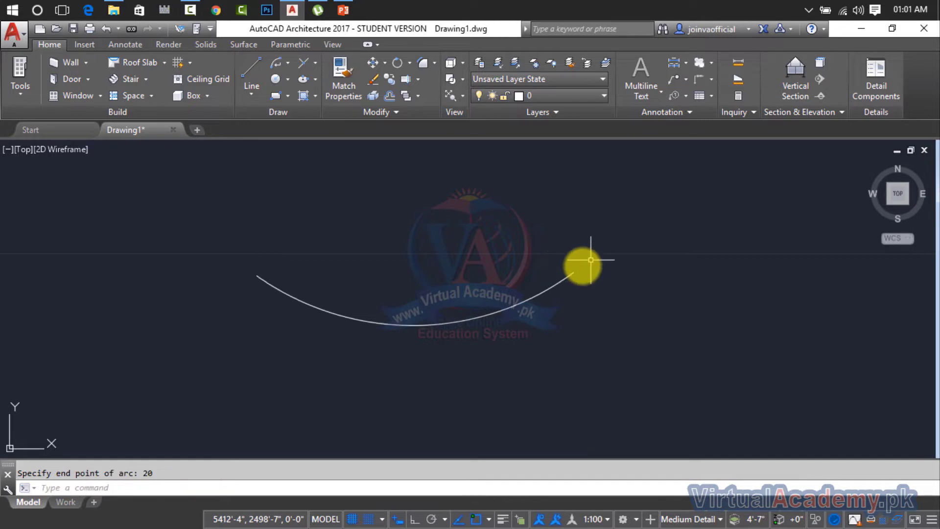
{"action": "left_click", "coordinate": [555, 284]}
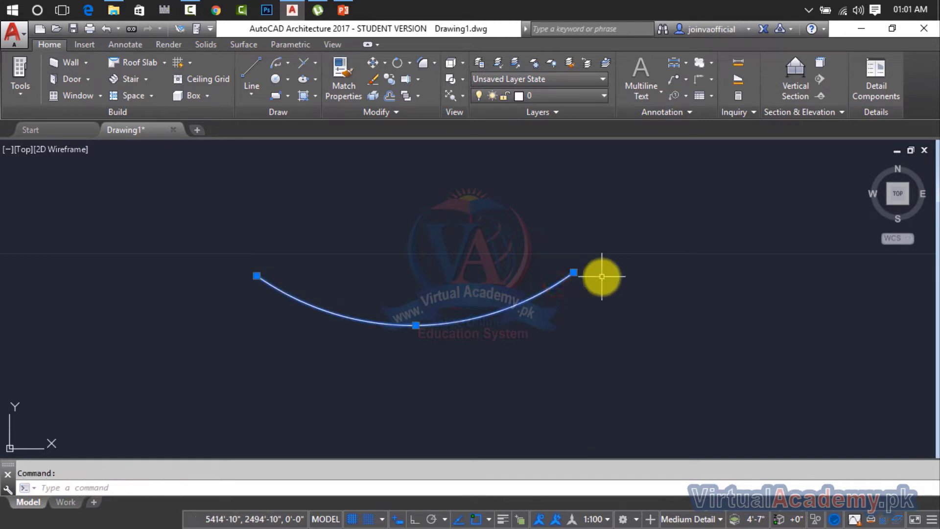
{"action": "key", "text": "Delete"}
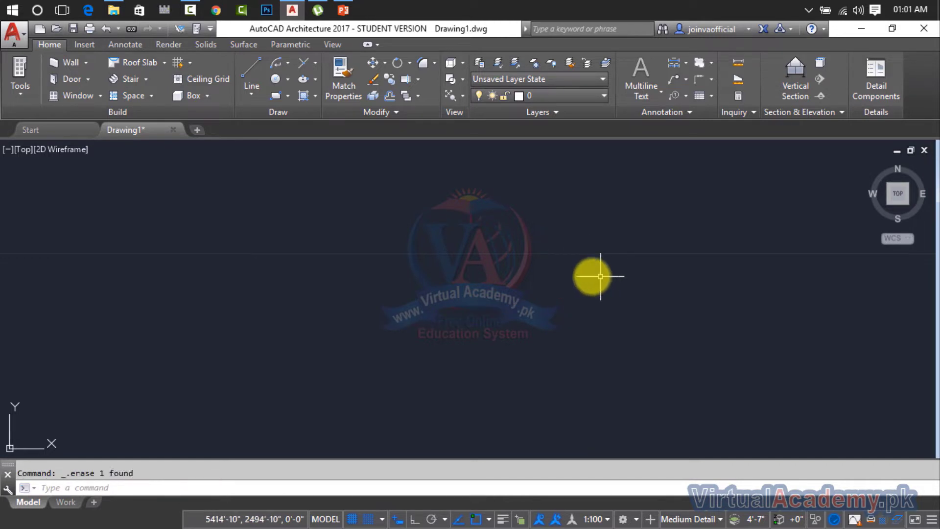
- Set the display color scheme to Light in the program options and apply it
{"action": "left_click", "coordinate": [21, 34]}
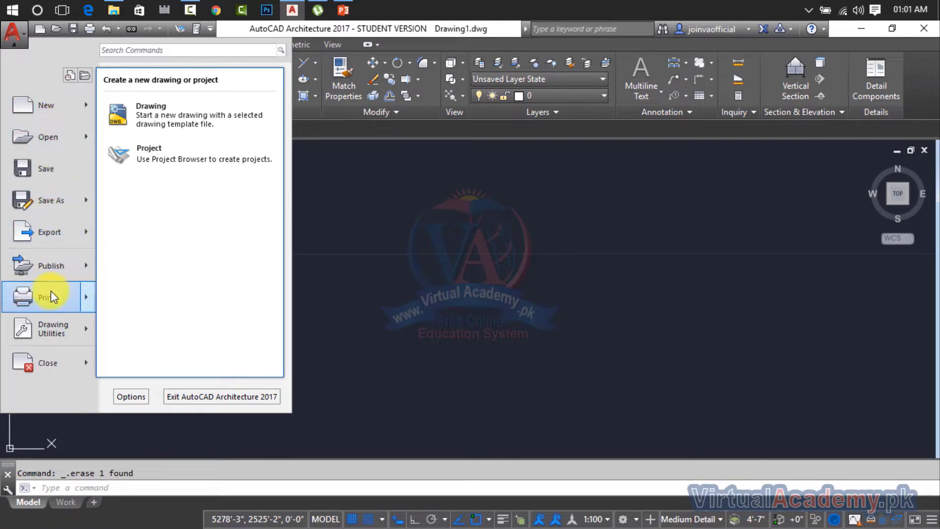
{"action": "mouse_move", "coordinate": [53, 297]}
{"action": "mouse_move", "coordinate": [49, 231]}
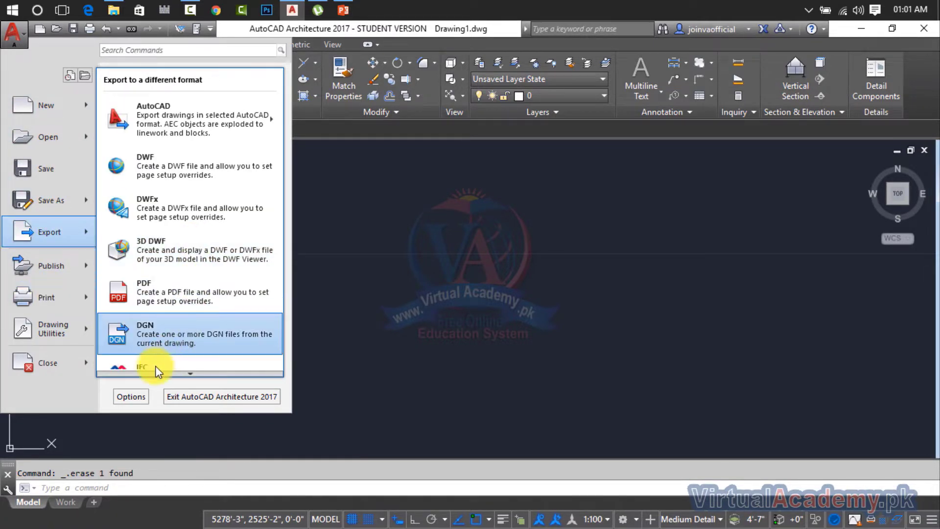
{"action": "left_click", "coordinate": [126, 396]}
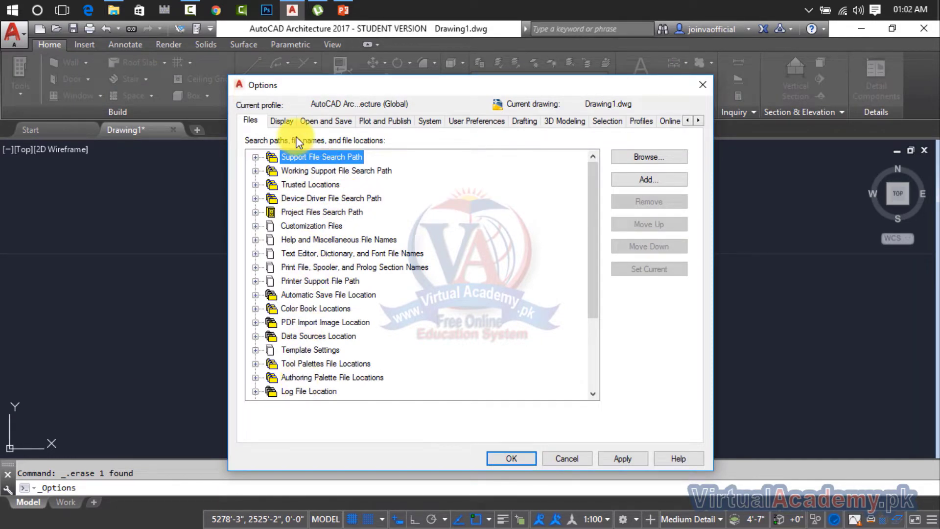
{"action": "left_click", "coordinate": [289, 122]}
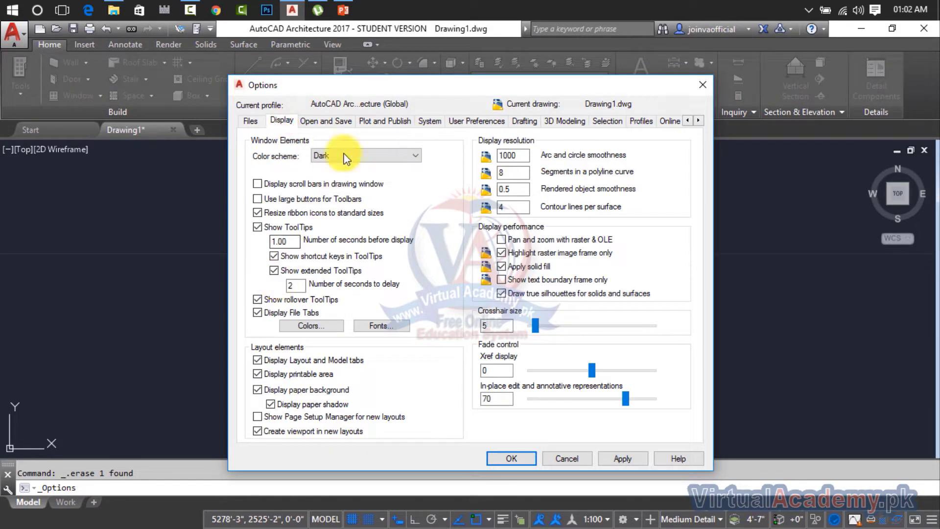
{"action": "left_click_drag", "start_coordinate": [358, 88], "coordinate": [431, 134]}
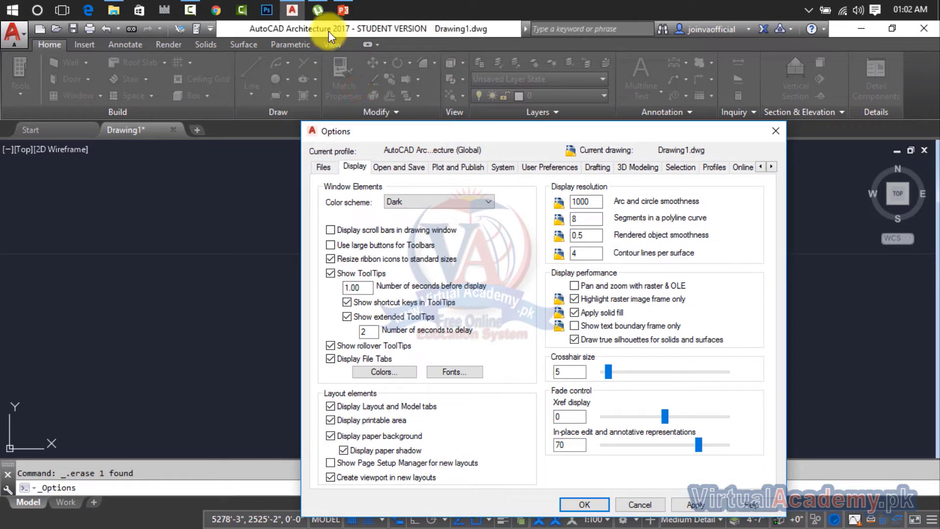
{"action": "left_click", "coordinate": [416, 203]}
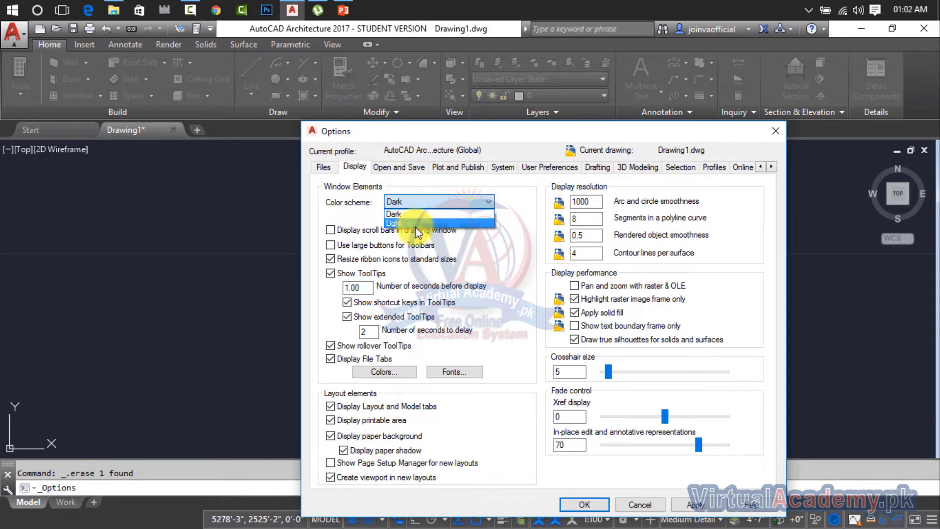
{"action": "left_click", "coordinate": [415, 227]}
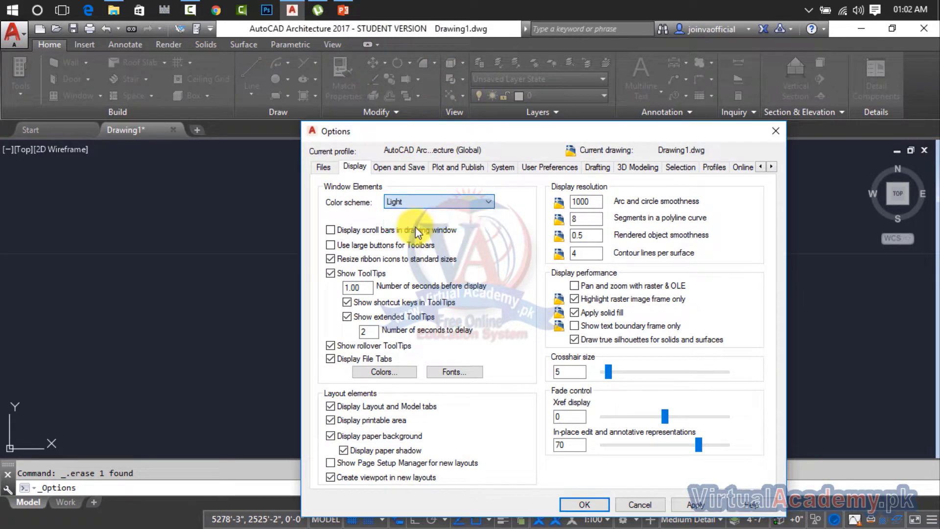
{"action": "left_click", "coordinate": [678, 503]}
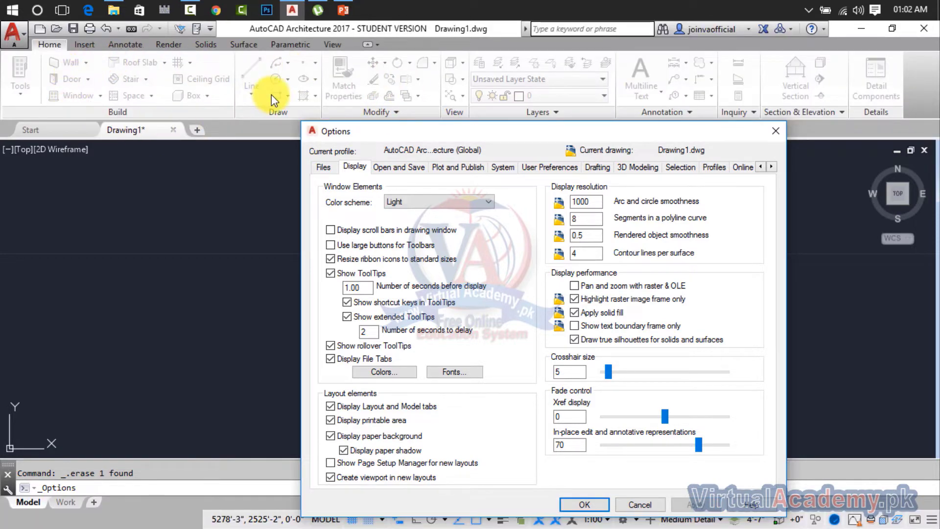
- Set the color scheme back to Dark, apply it and close the options
{"action": "left_click", "coordinate": [407, 202]}
{"action": "left_click", "coordinate": [406, 216]}
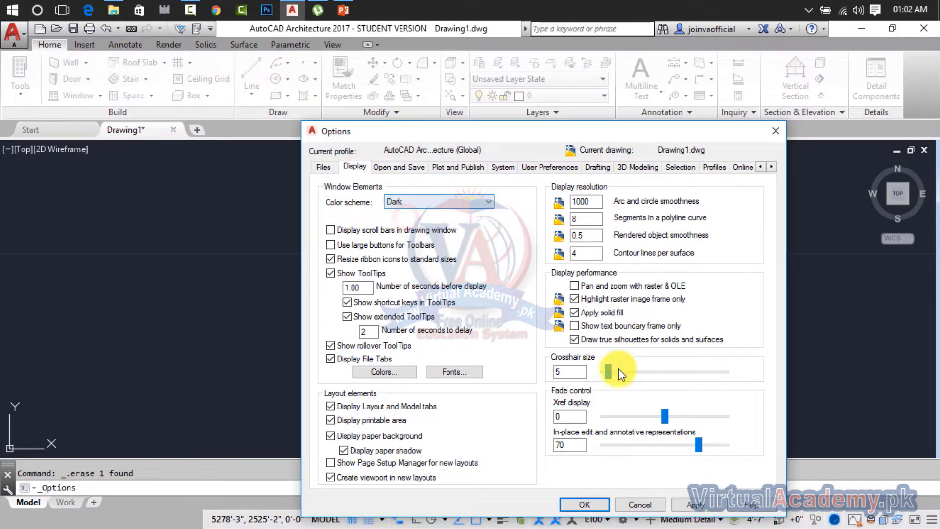
{"action": "left_click", "coordinate": [695, 509]}
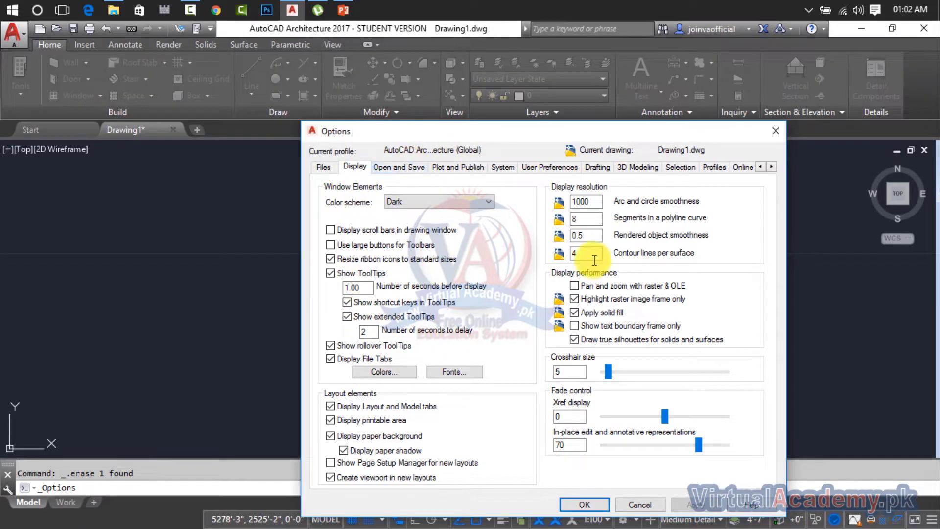
{"action": "left_click", "coordinate": [585, 505]}
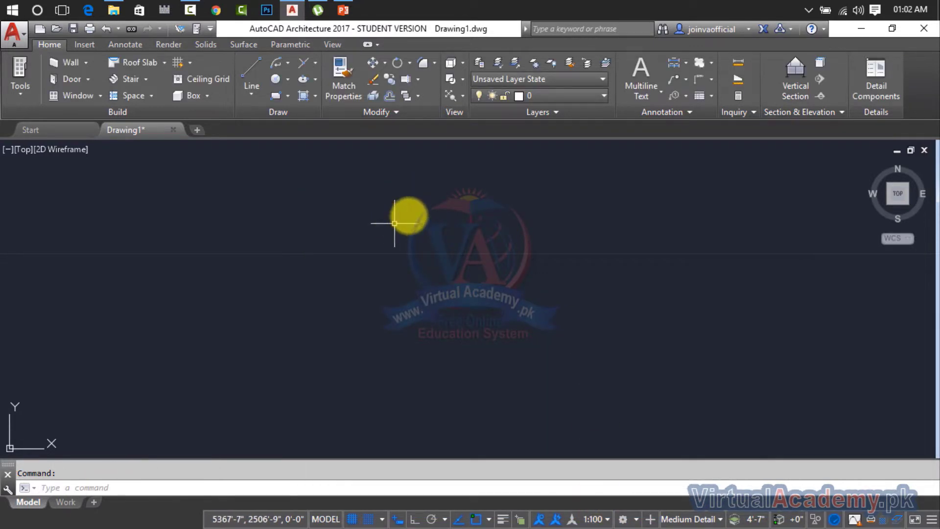
{"action": "left_click", "coordinate": [19, 40]}
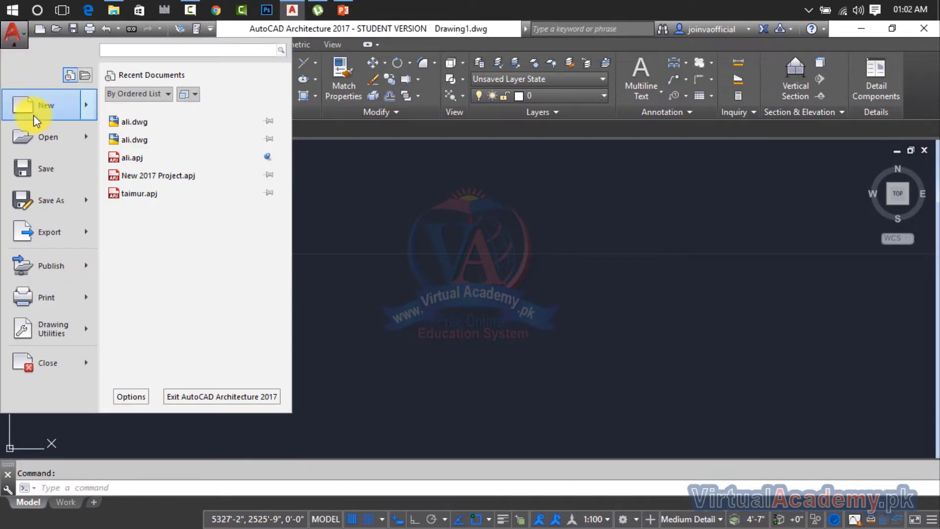
{"action": "mouse_move", "coordinate": [33, 115]}
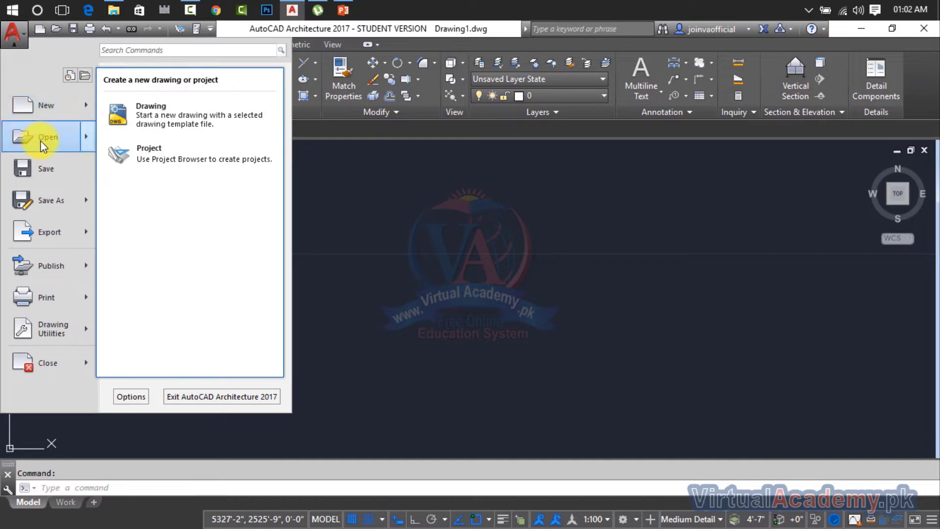
{"action": "mouse_move", "coordinate": [40, 140]}
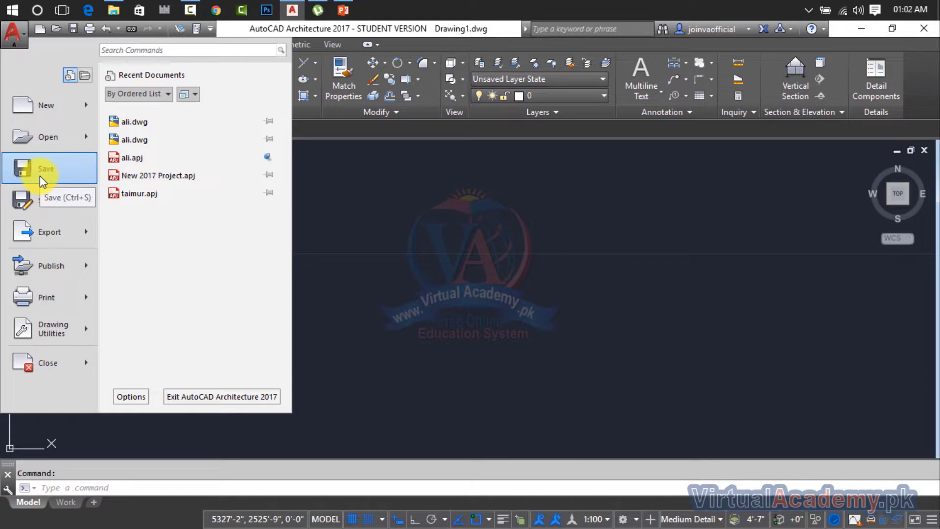
{"action": "mouse_move", "coordinate": [46, 203]}
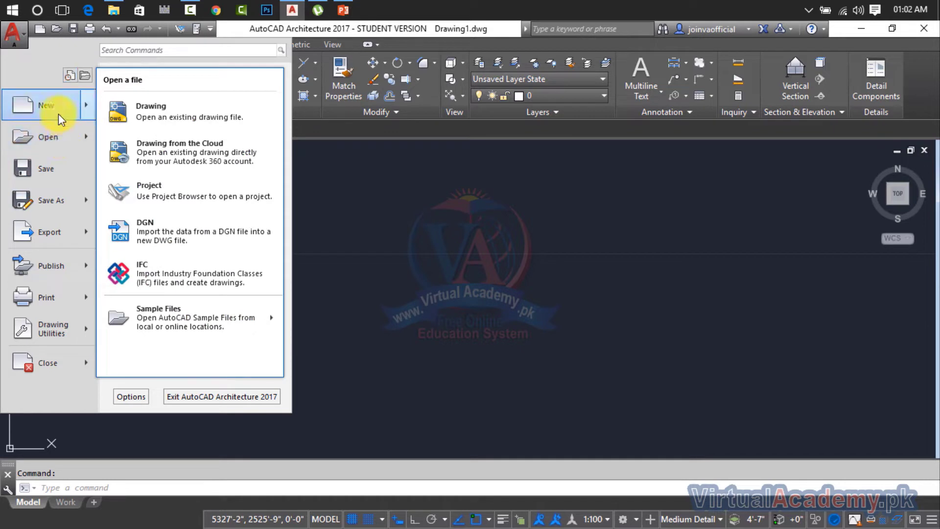
{"action": "mouse_move", "coordinate": [42, 304]}
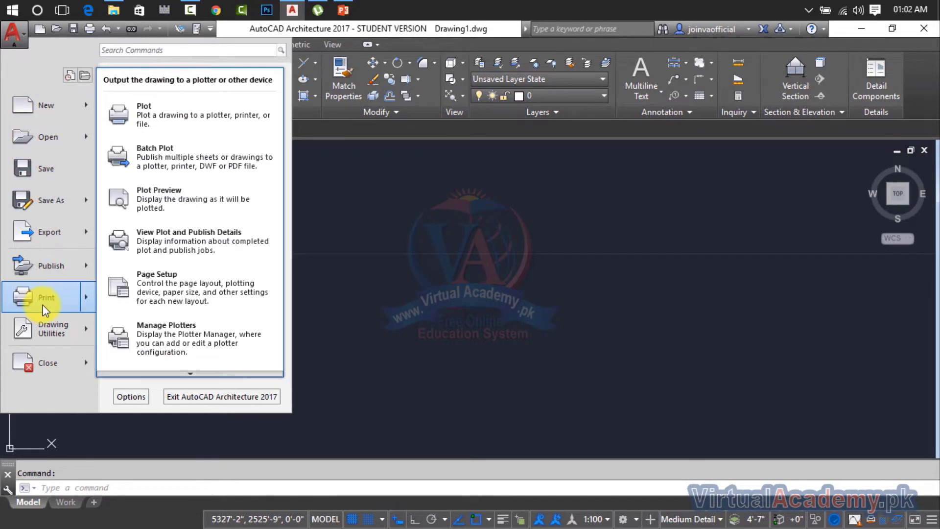
{"action": "left_click", "coordinate": [379, 230]}
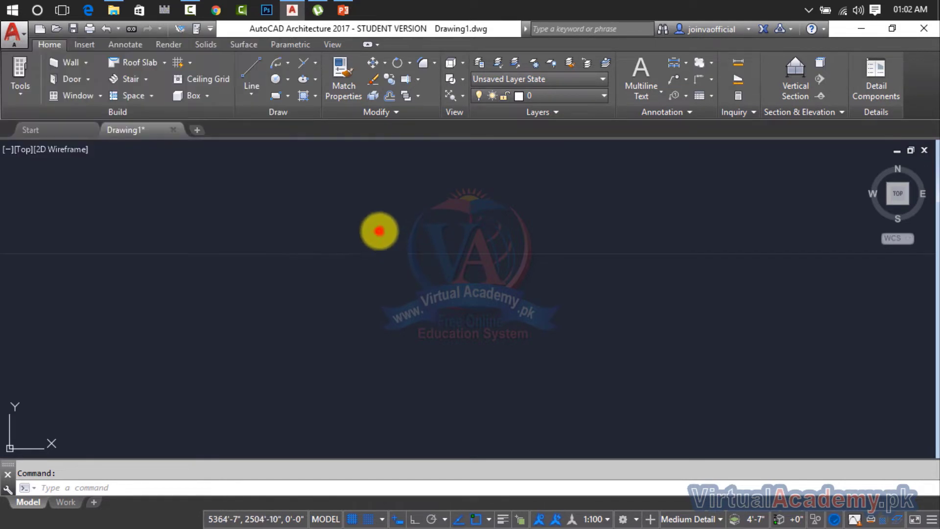
{"action": "key", "text": "Escape"}
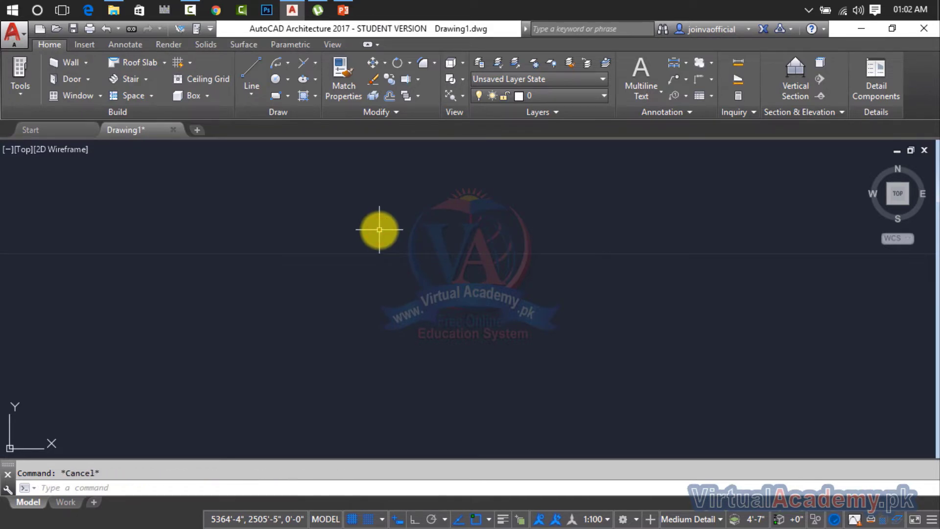
- View the plot settings and the template selection for a new drawing, closing each without changes
{"action": "key", "text": "ctrl+p"}
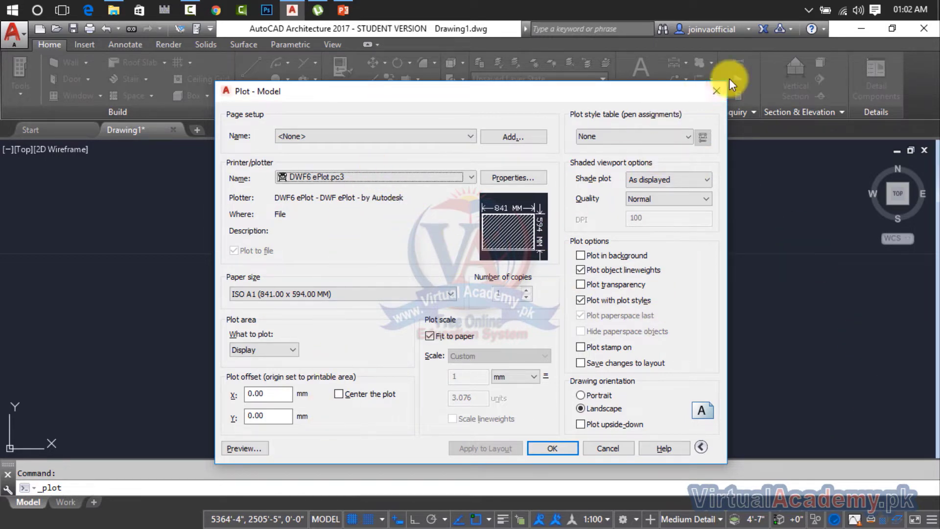
{"action": "left_click", "coordinate": [717, 91]}
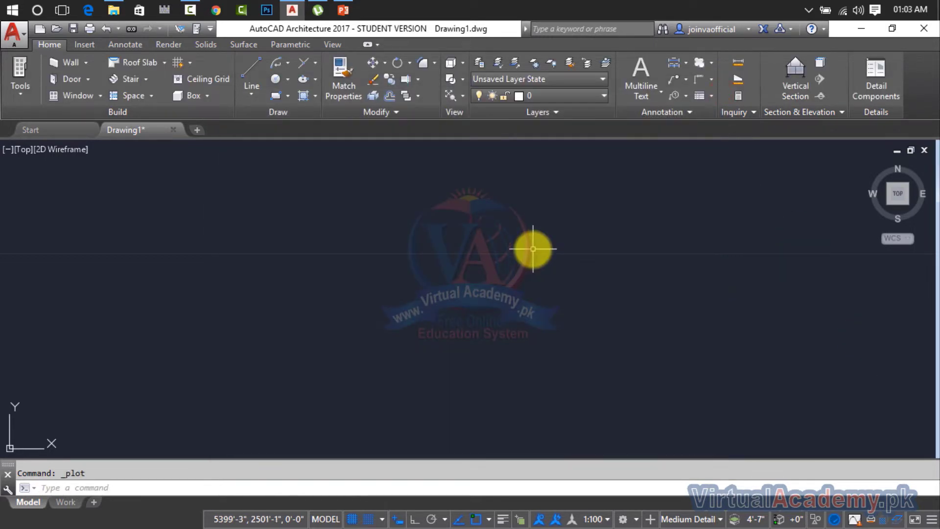
{"action": "key", "text": "ctrl+n"}
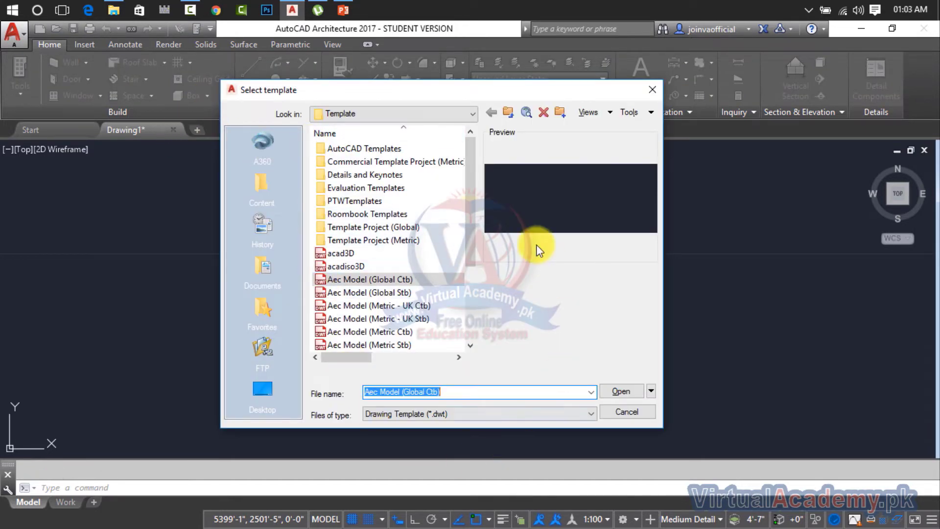
{"action": "left_click", "coordinate": [654, 93]}
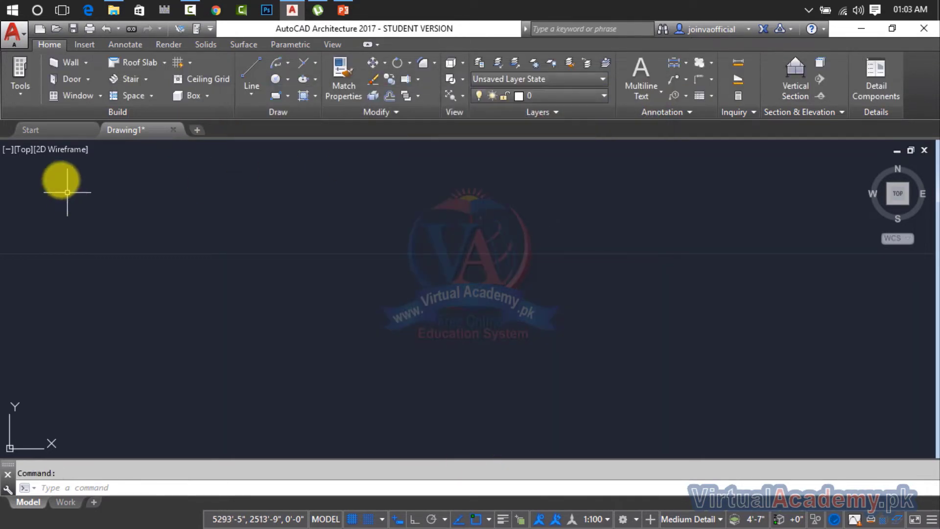
{"action": "left_click", "coordinate": [28, 39]}
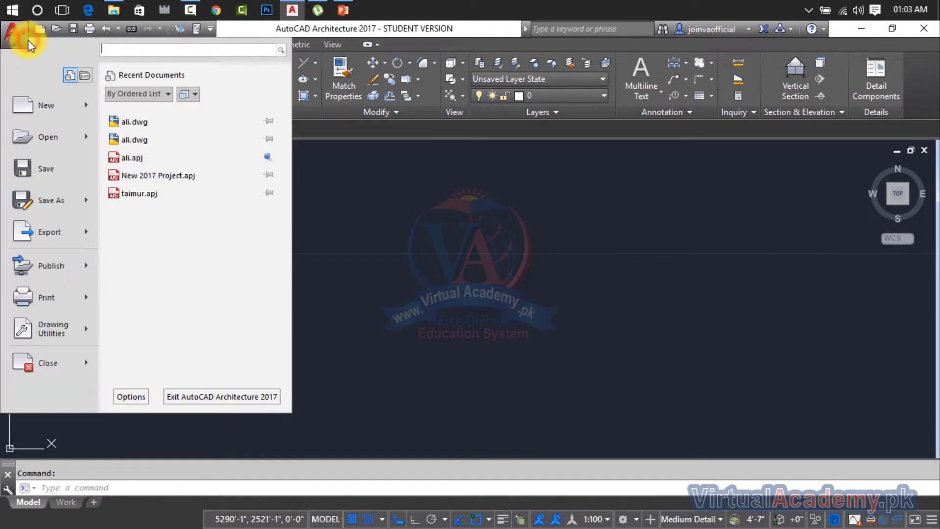
{"action": "left_click", "coordinate": [46, 92]}
- Draw a wide upward-bowed 3 Point arc across the upper middle of the drawing area
{"action": "left_click", "coordinate": [290, 63]}
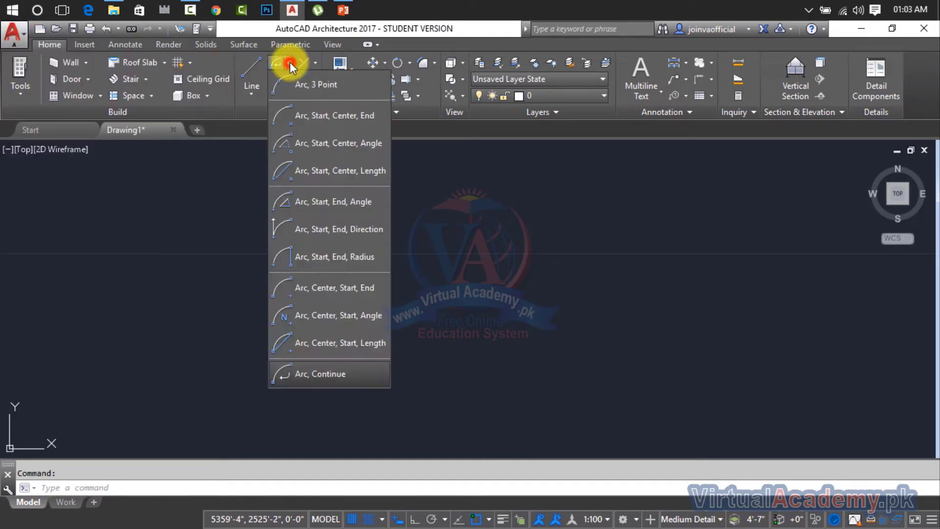
{"action": "left_click", "coordinate": [289, 84]}
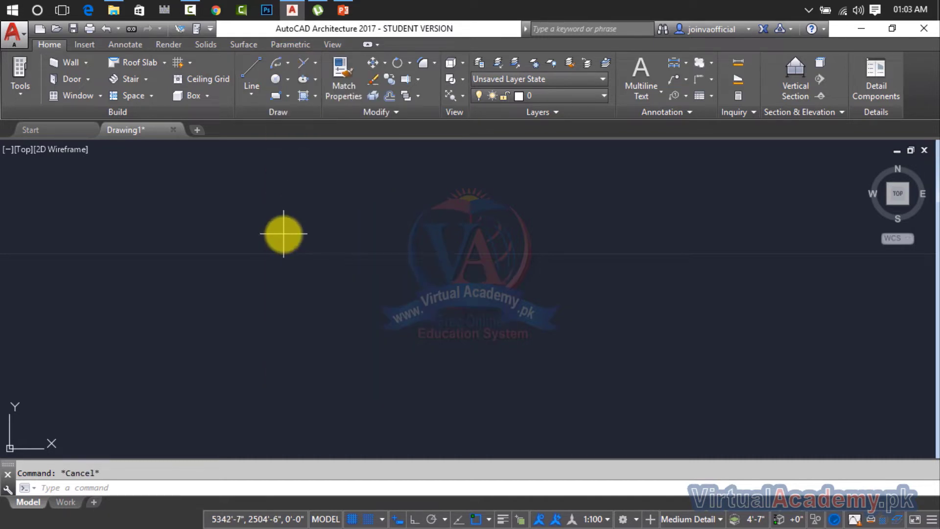
{"action": "left_click", "coordinate": [208, 295]}
{"action": "left_click", "coordinate": [346, 193]}
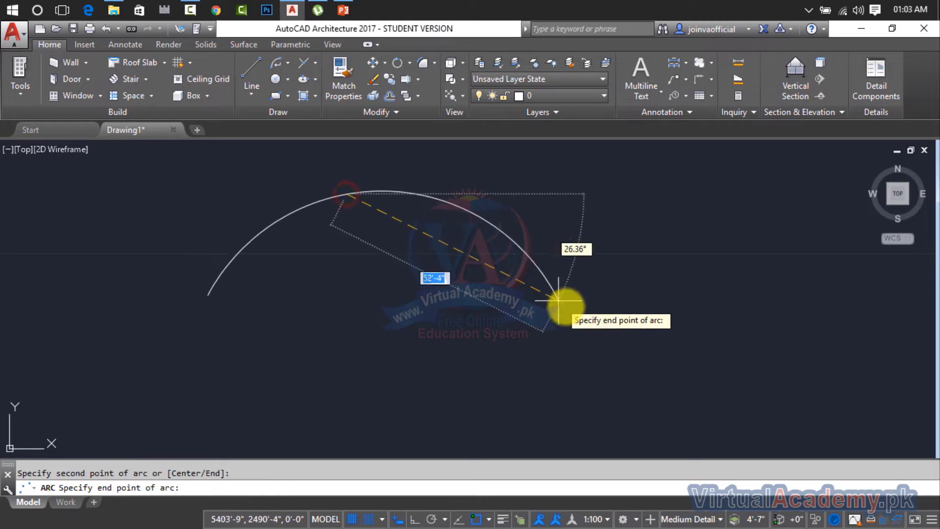
{"action": "left_click", "coordinate": [567, 306]}
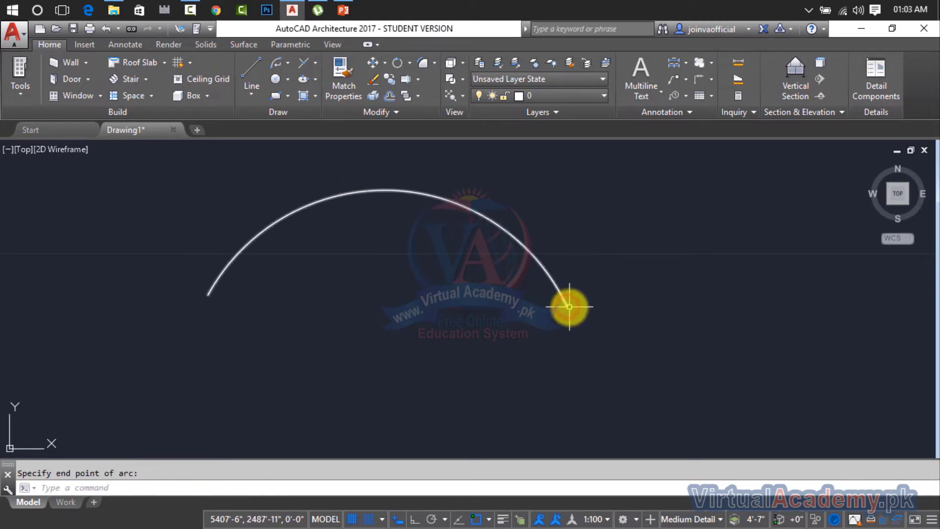
- Select the upward-bowed arc with a crossing window and erase it
{"action": "left_click", "coordinate": [648, 228]}
{"action": "left_click", "coordinate": [514, 274]}
{"action": "key", "text": "Delete"}
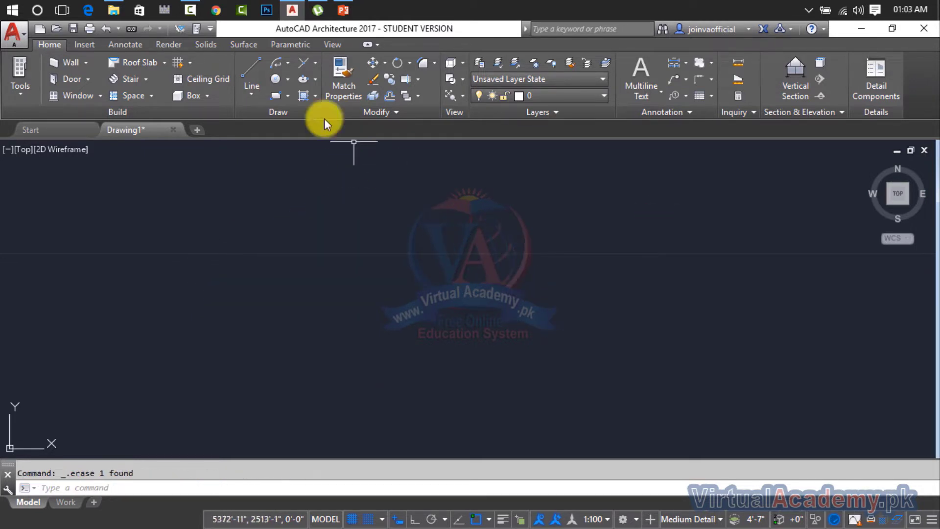
- Draw a second, taller 3 Point arc that rises from its start point over a high middle point and ends slightly lower
{"action": "left_click", "coordinate": [287, 63]}
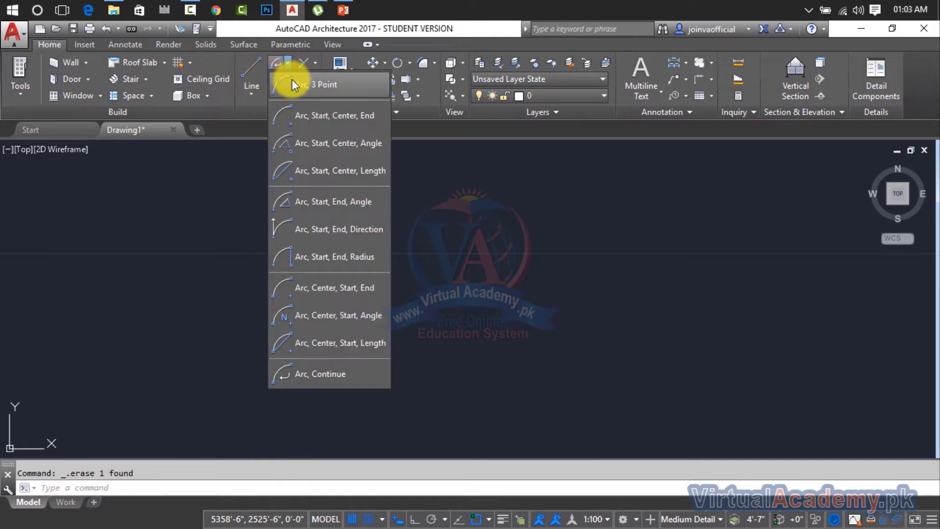
{"action": "left_click", "coordinate": [319, 90]}
{"action": "left_click", "coordinate": [218, 309]}
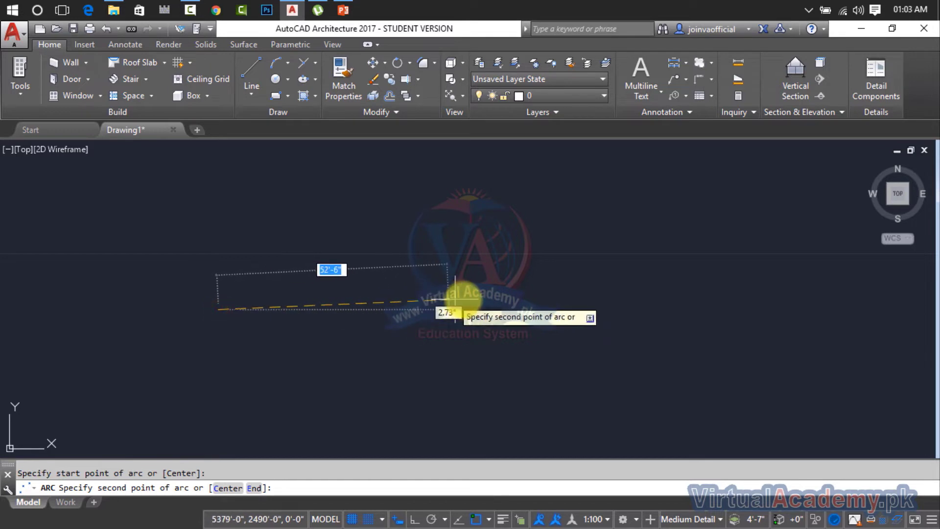
{"action": "left_click", "coordinate": [446, 182]}
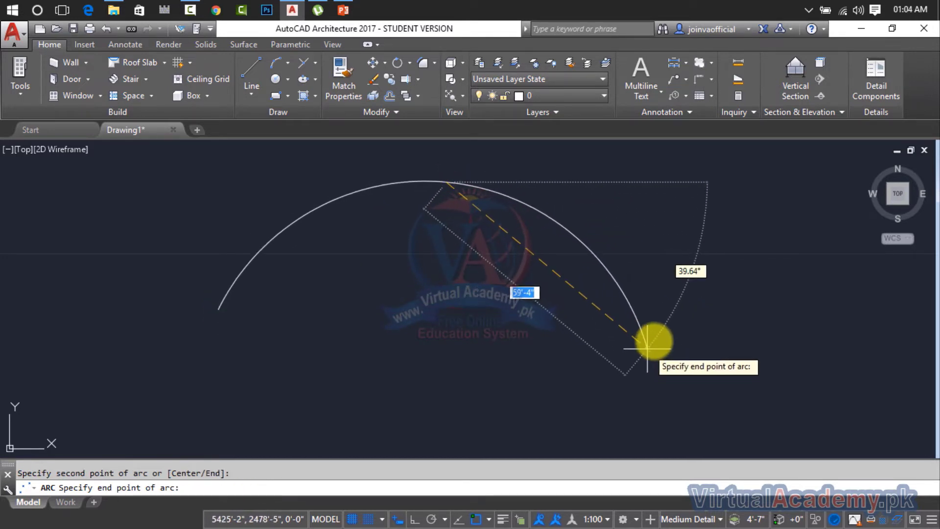
{"action": "left_click", "coordinate": [657, 336]}
- Select the tall 3 Point arc with a crossing window and erase it
{"action": "left_click", "coordinate": [730, 236]}
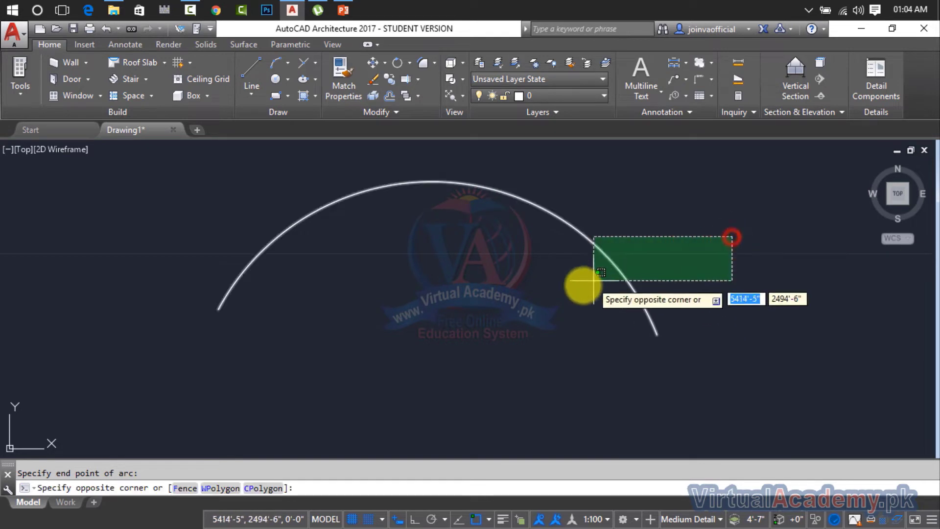
{"action": "left_click", "coordinate": [571, 287]}
{"action": "key", "text": "Delete"}
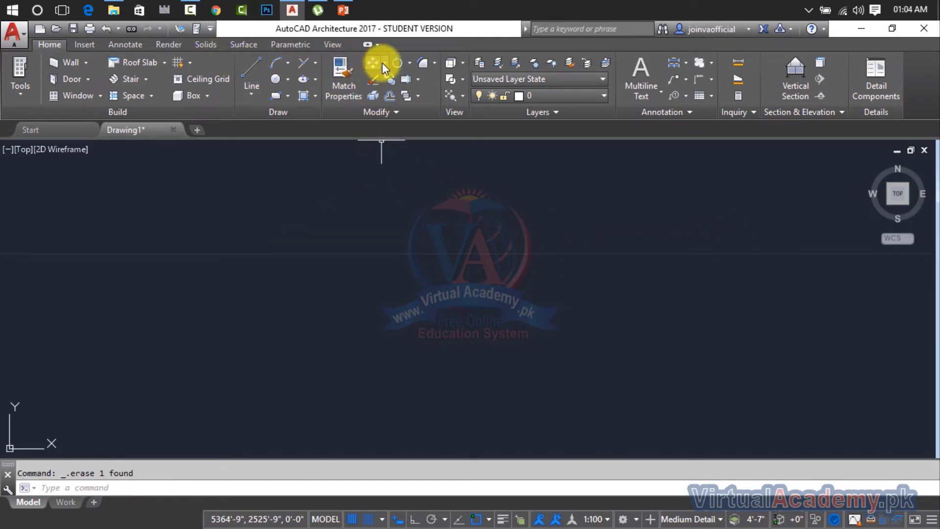
- Draw a downward-bowed semicircle with Start, Center, End, picking start, center and end from left to right in a nearly horizontal row
{"action": "left_click", "coordinate": [292, 63]}
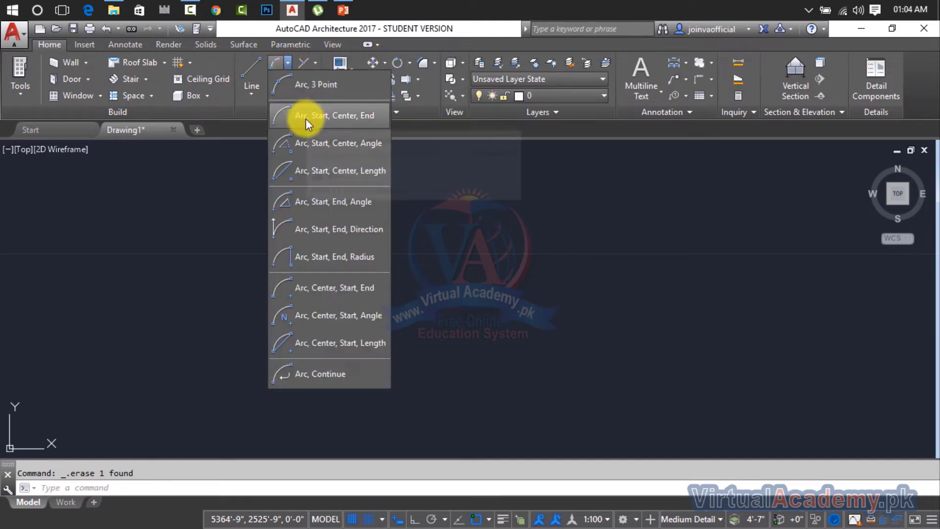
{"action": "left_click", "coordinate": [368, 118]}
{"action": "left_click", "coordinate": [284, 288]}
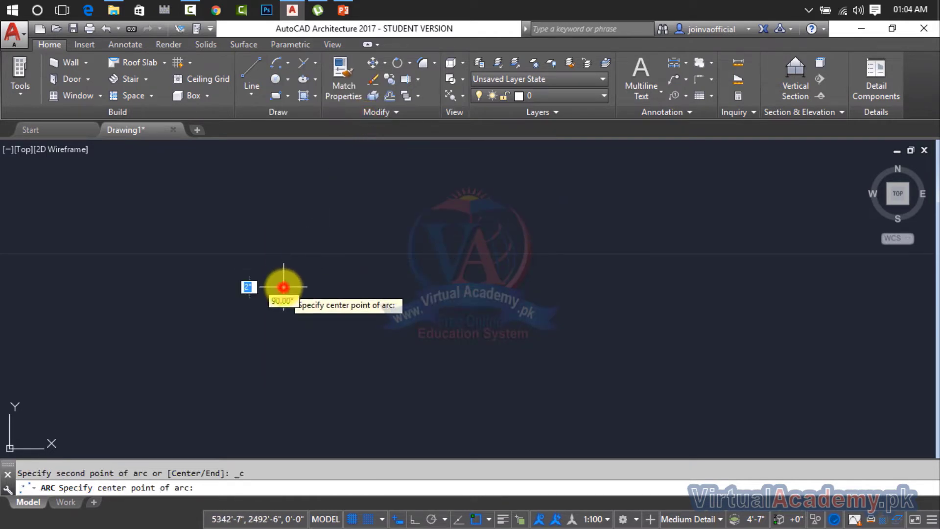
{"action": "left_click", "coordinate": [529, 285]}
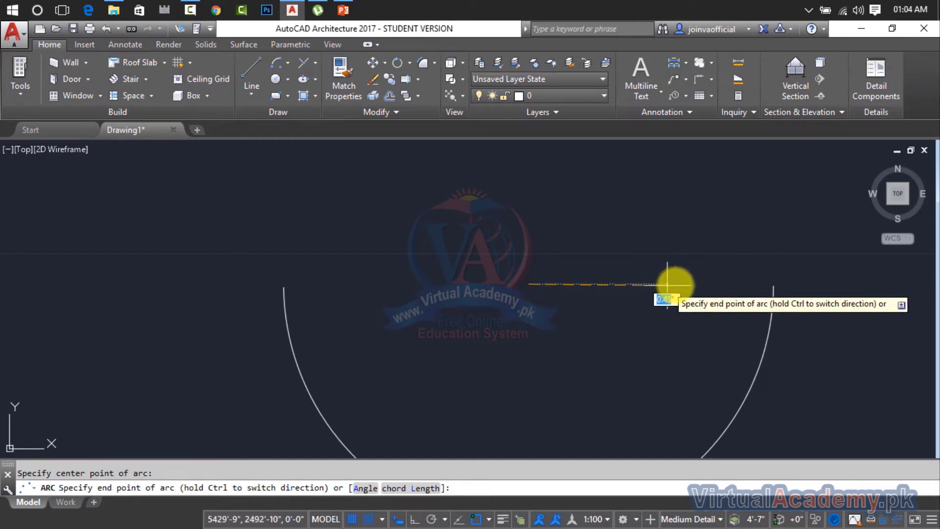
{"action": "left_click", "coordinate": [782, 282]}
- Draw an upward-bowed Start, Center, End semicircle beside the first, picking its start, center and end from right to left
{"action": "scroll", "coordinate": [373, 220], "scroll_direction": "down", "scroll_amount": 5}
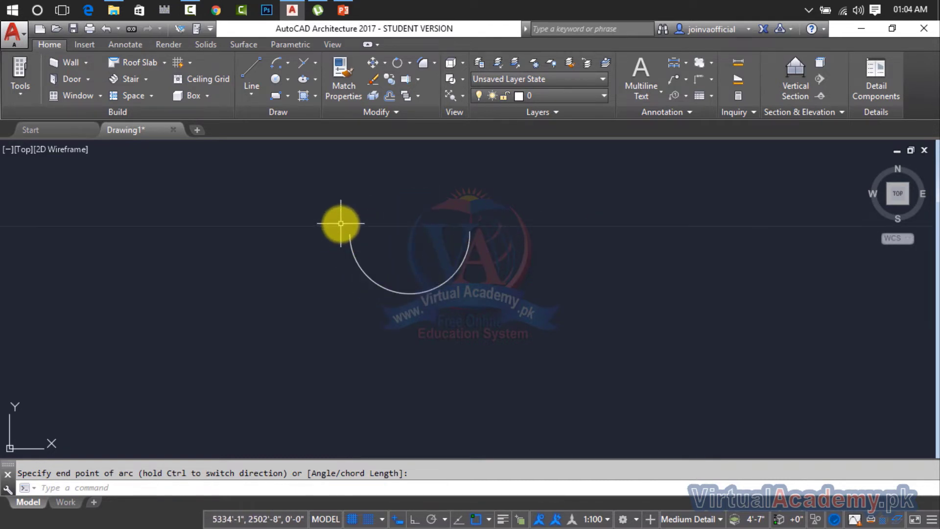
{"action": "left_click", "coordinate": [288, 67]}
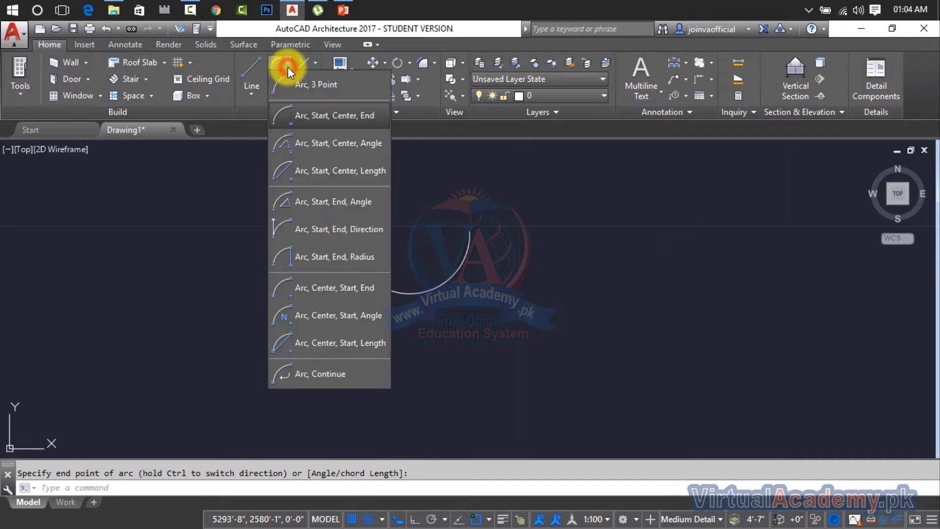
{"action": "left_click", "coordinate": [294, 120]}
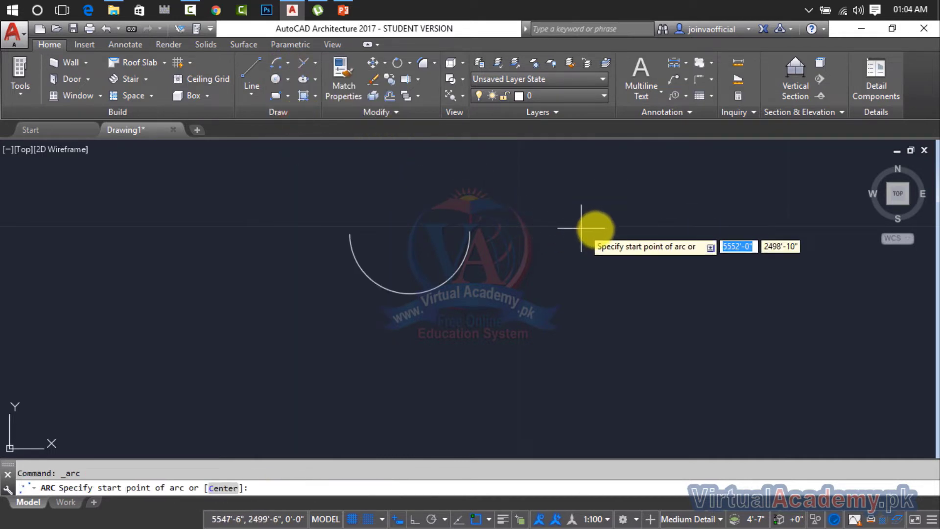
{"action": "left_click", "coordinate": [663, 226]}
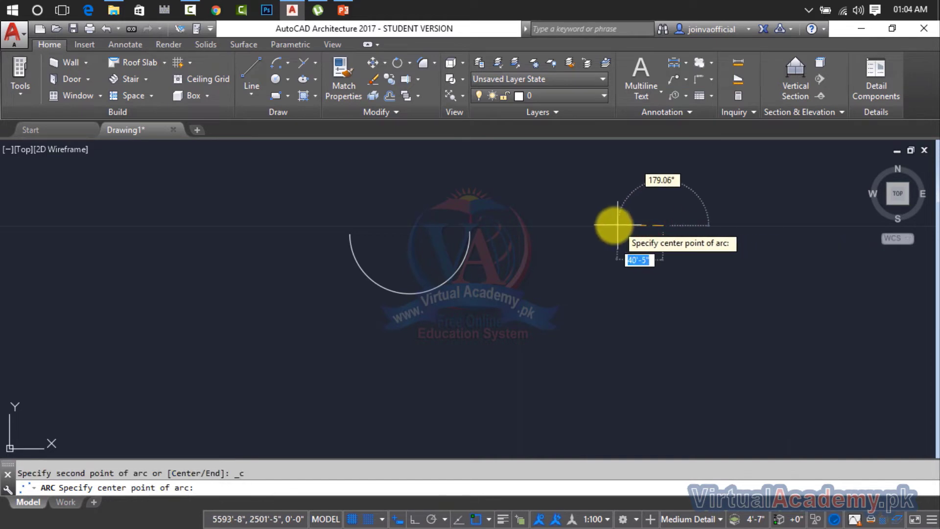
{"action": "left_click", "coordinate": [581, 226]}
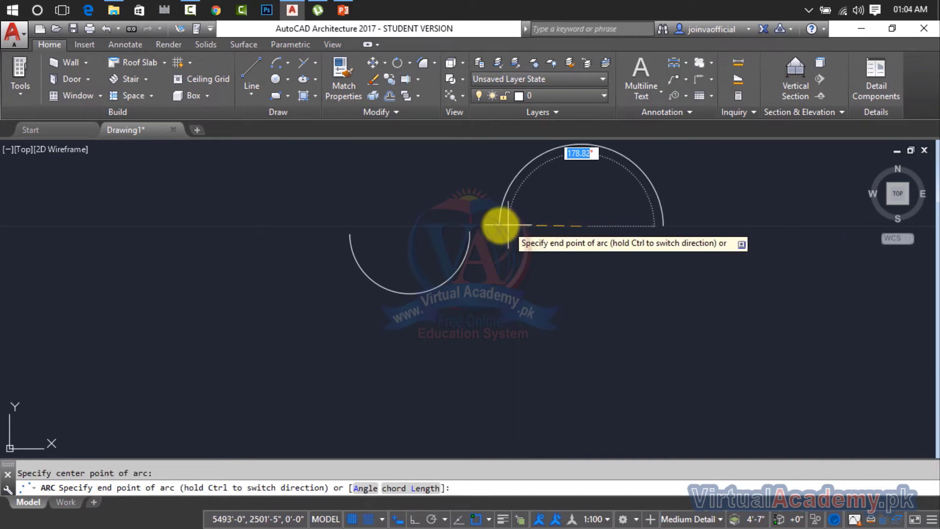
{"action": "left_click", "coordinate": [481, 222]}
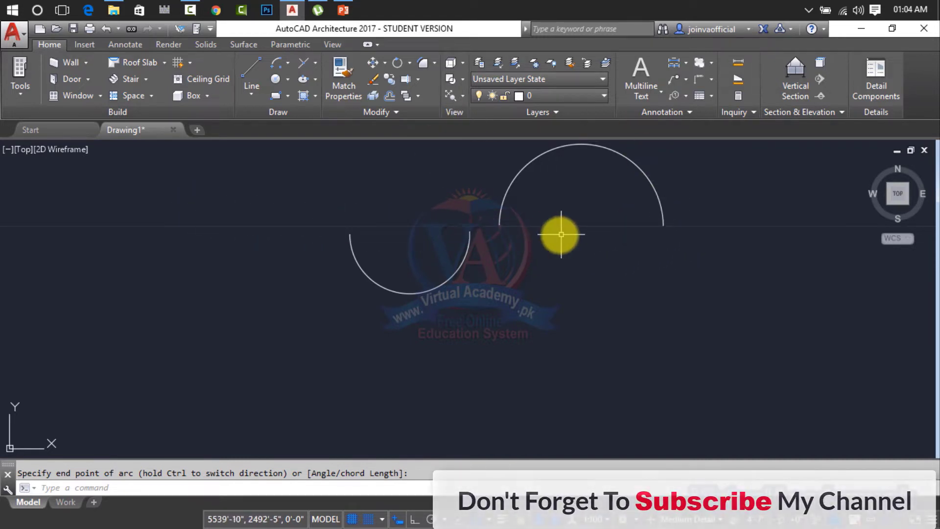
- Select both semicircular arcs with one crossing window and erase them
{"action": "left_click", "coordinate": [684, 173]}
{"action": "left_click", "coordinate": [447, 260]}
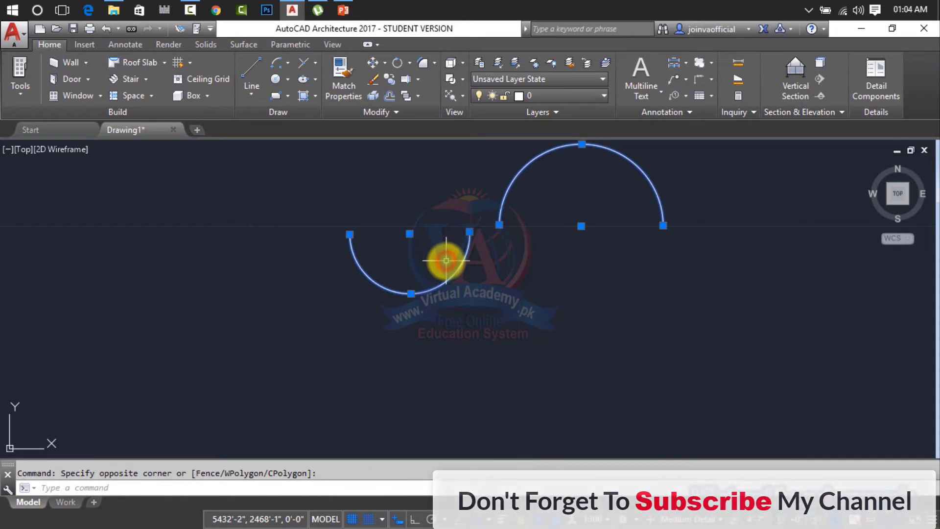
{"action": "key", "text": "Delete"}
- Draw a Start, Center, Angle arc with its center to the right of the start point, curving down from the start
{"action": "left_click", "coordinate": [286, 66]}
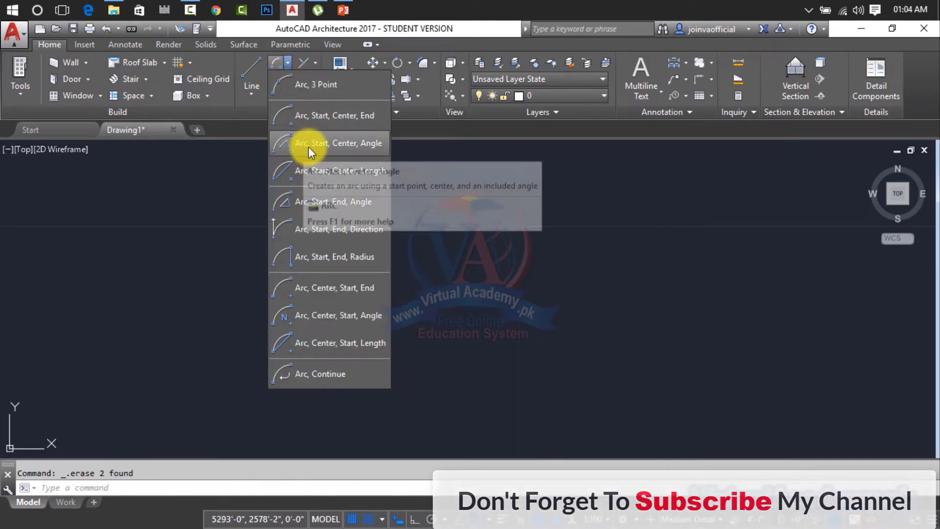
{"action": "left_click", "coordinate": [343, 145]}
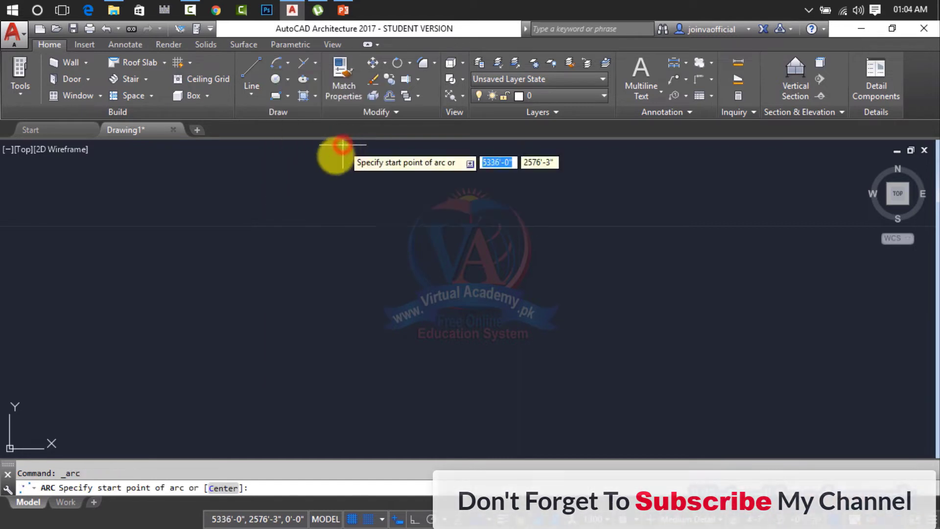
{"action": "left_click", "coordinate": [276, 244]}
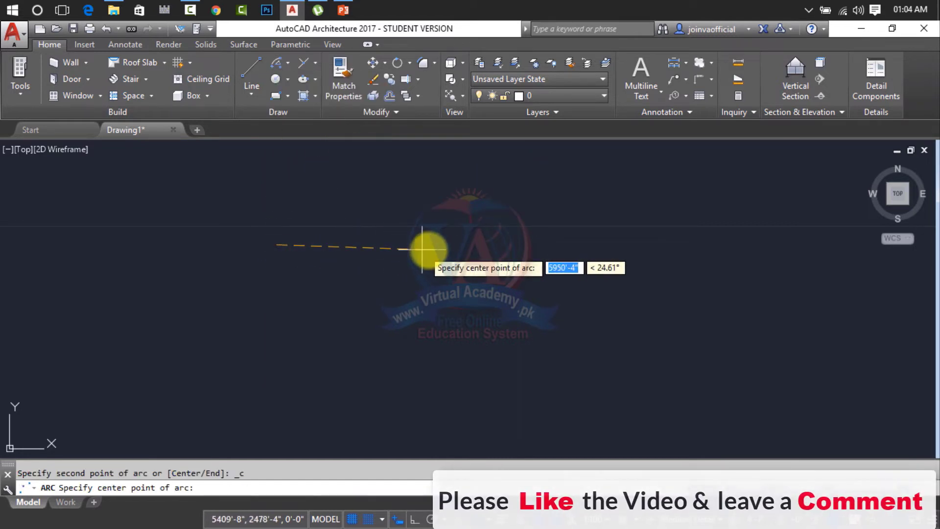
{"action": "left_click", "coordinate": [464, 249]}
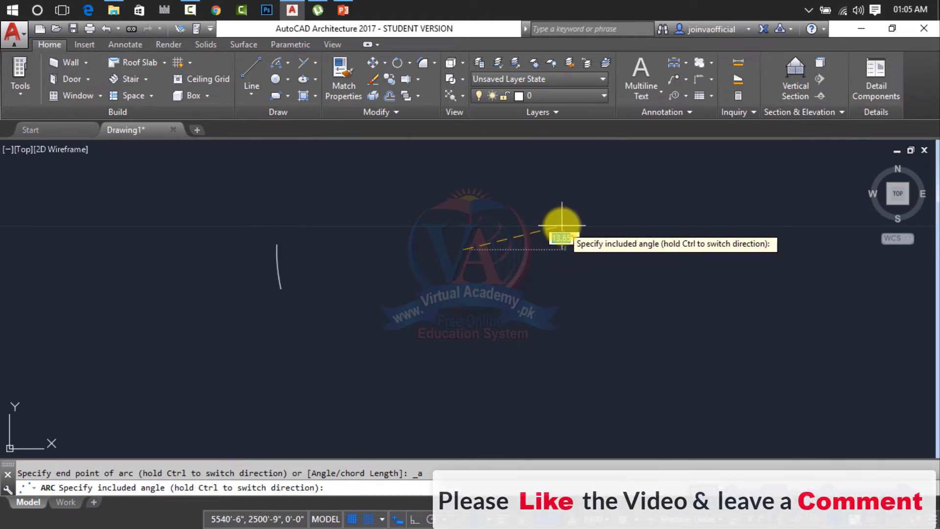
{"action": "key", "text": "Return"}
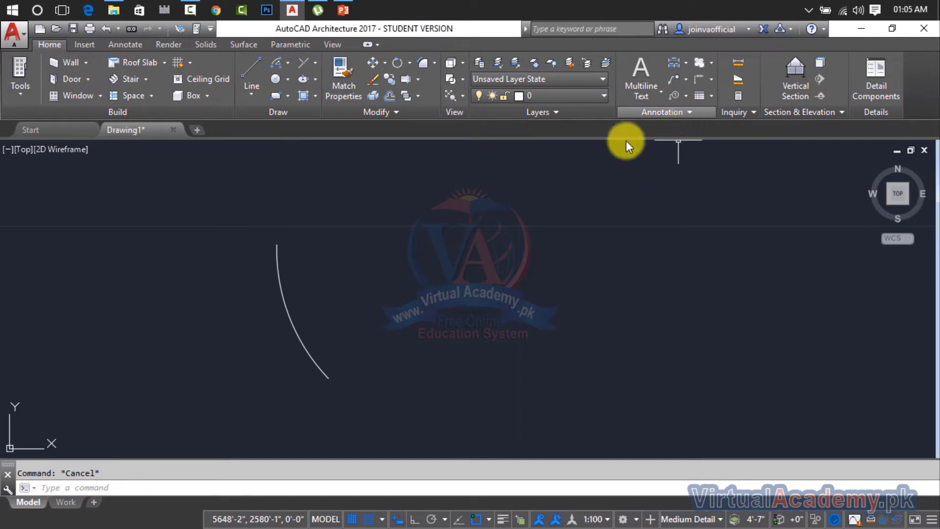
- Select the Start, Center, Angle arc with a crossing window and erase it
{"action": "left_click", "coordinate": [407, 223]}
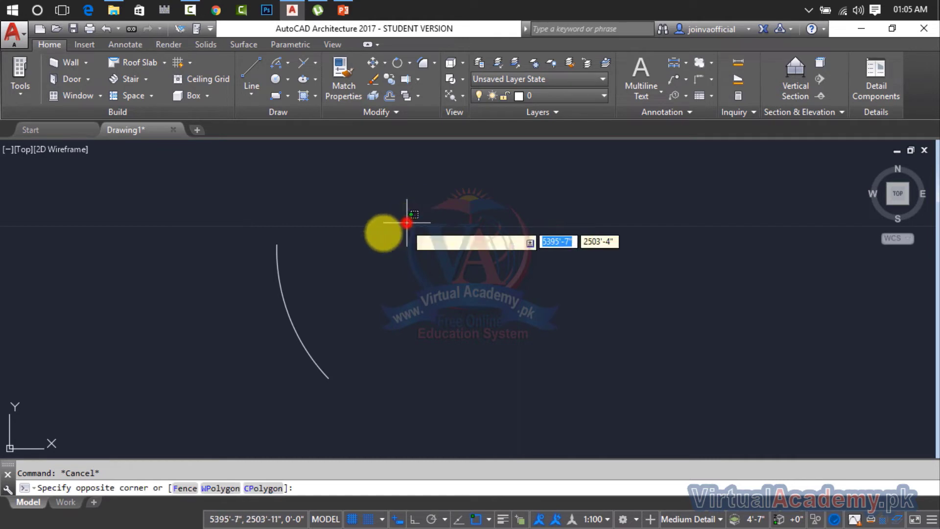
{"action": "left_click", "coordinate": [269, 324]}
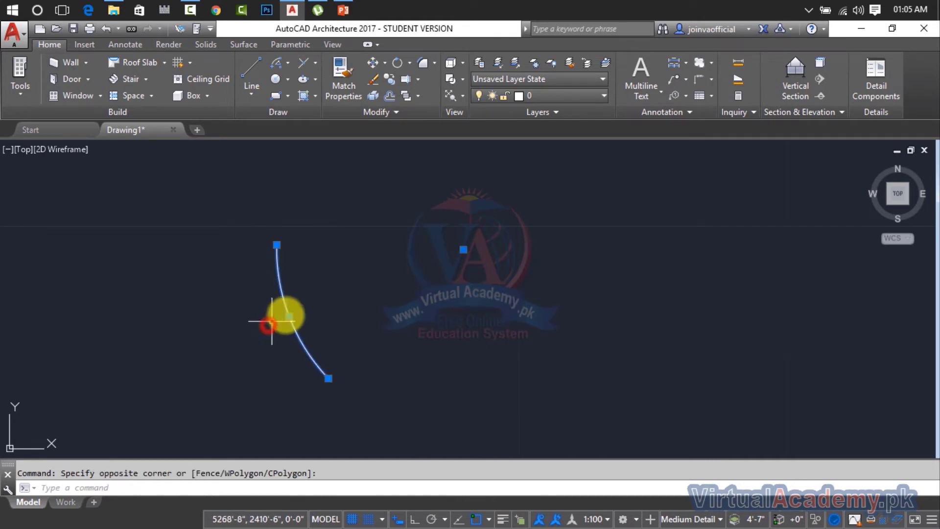
{"action": "key", "text": "Delete"}
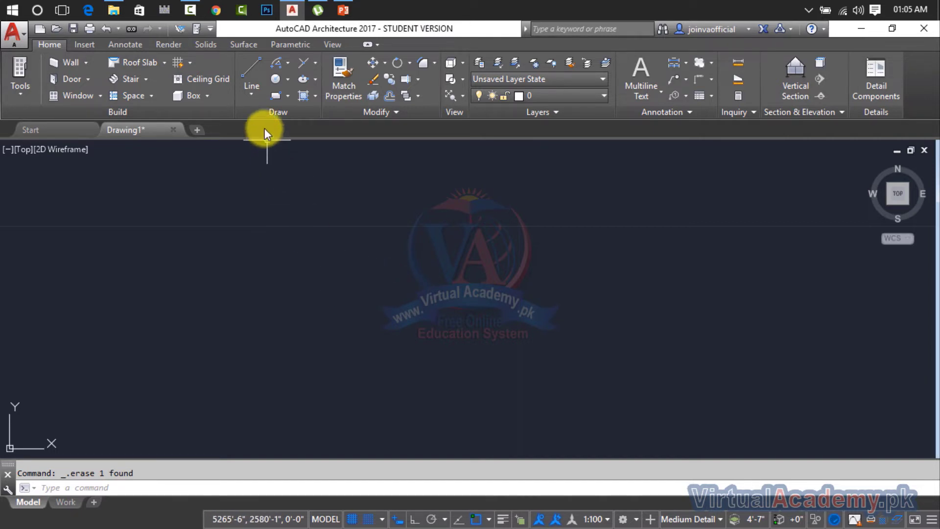
- Draw a Start, Center, Length arc with its center to the right of the start point and a chord length of 20
{"action": "left_click", "coordinate": [288, 63]}
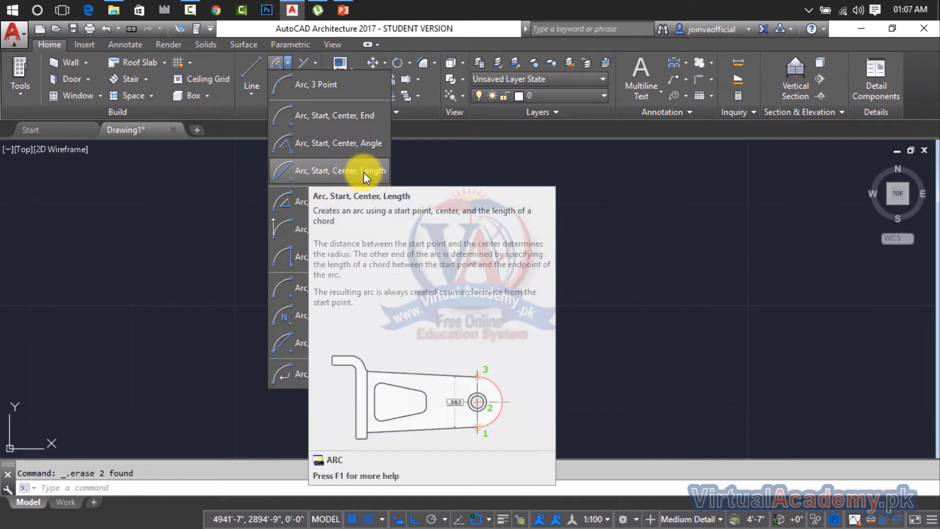
{"action": "left_click", "coordinate": [363, 172]}
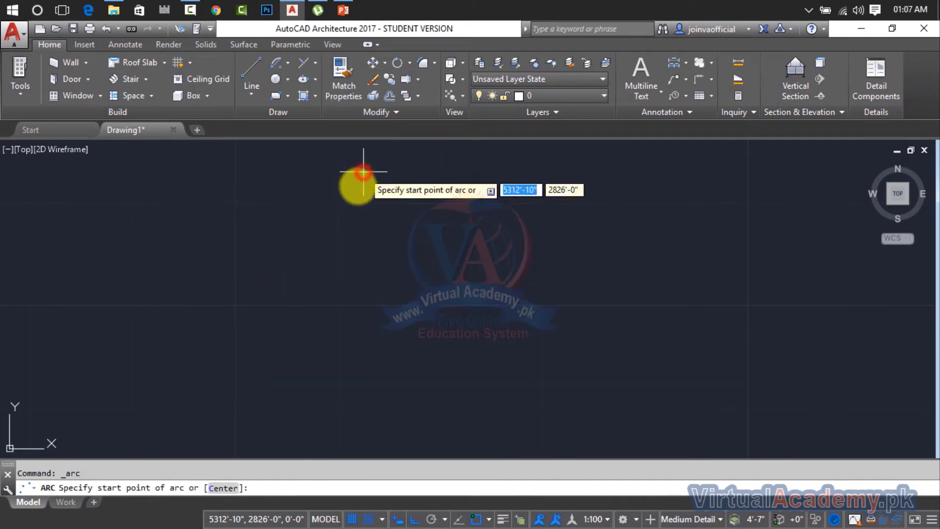
{"action": "left_click", "coordinate": [254, 299]}
{"action": "left_click", "coordinate": [469, 303]}
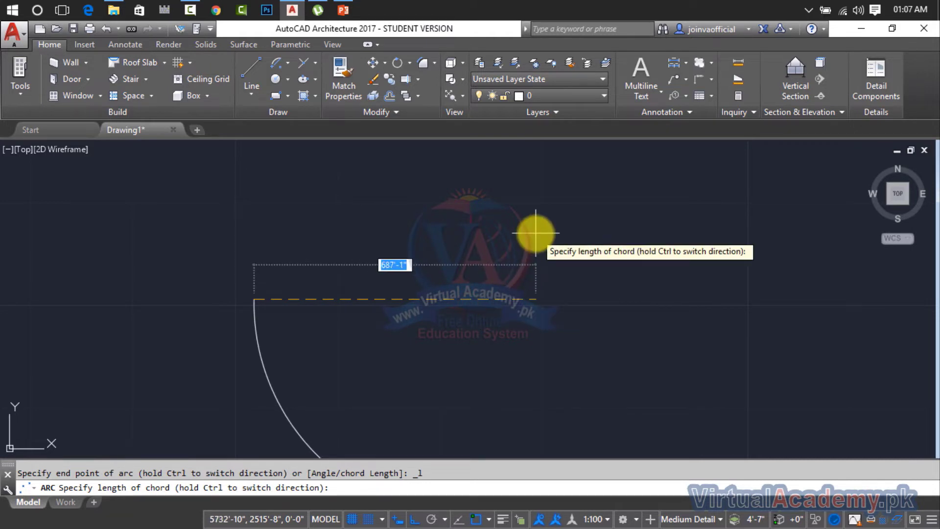
{"action": "type", "text": "20"}
{"action": "key", "text": "Return"}
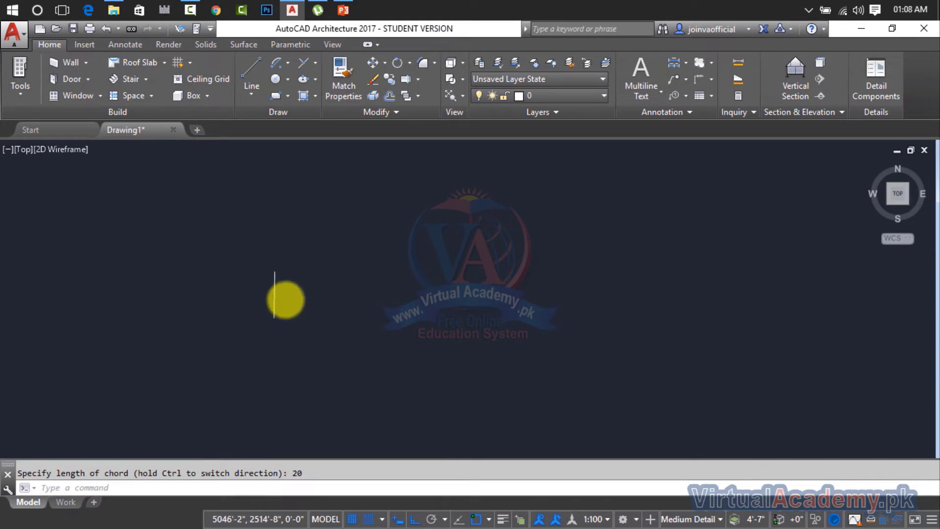
- Draw another Start, Center, Length arc far to the right, with its center left of the start point and a chord length of 20
{"action": "scroll", "coordinate": [268, 294], "scroll_direction": "up", "scroll_amount": 5}
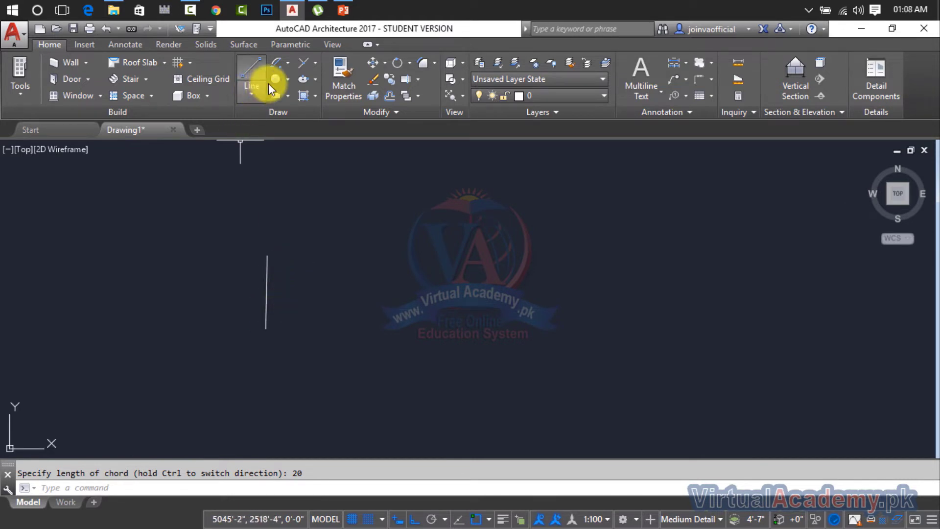
{"action": "left_click", "coordinate": [281, 60]}
{"action": "left_click", "coordinate": [792, 285]}
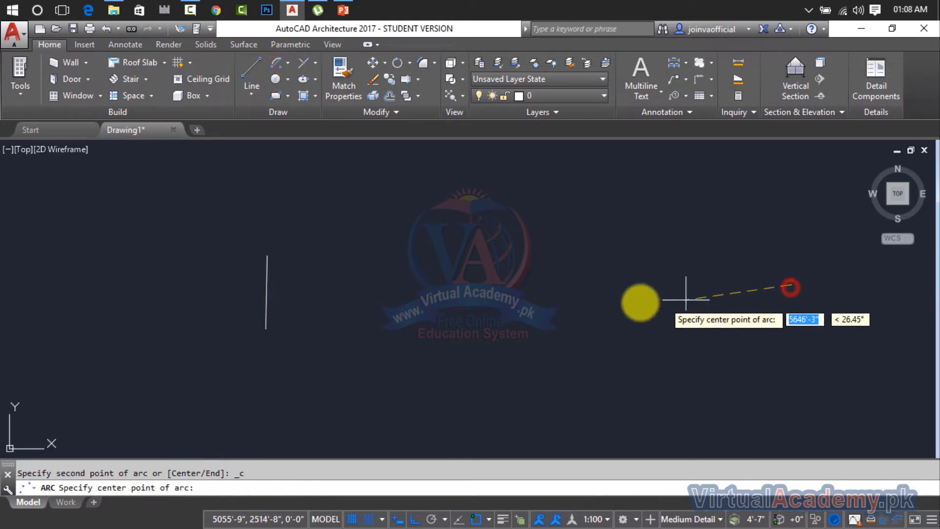
{"action": "left_click", "coordinate": [537, 284]}
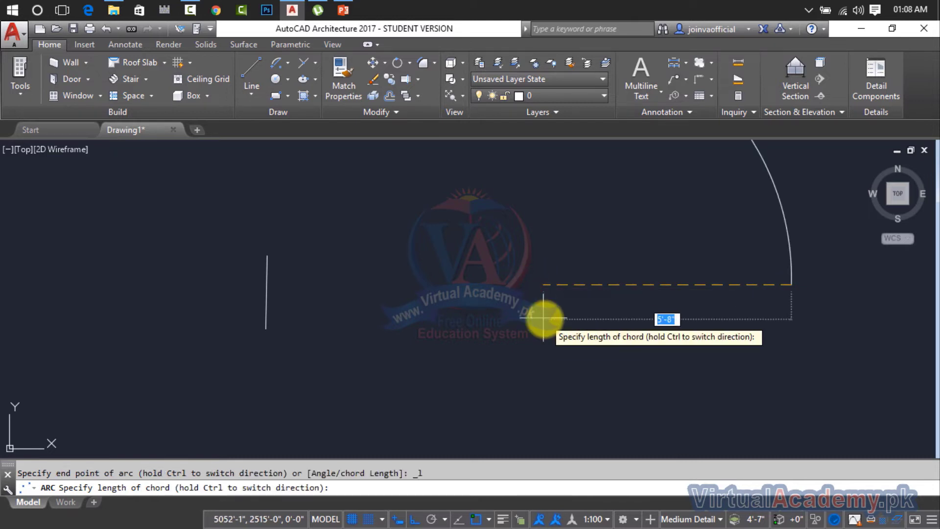
{"action": "key", "text": "Return"}
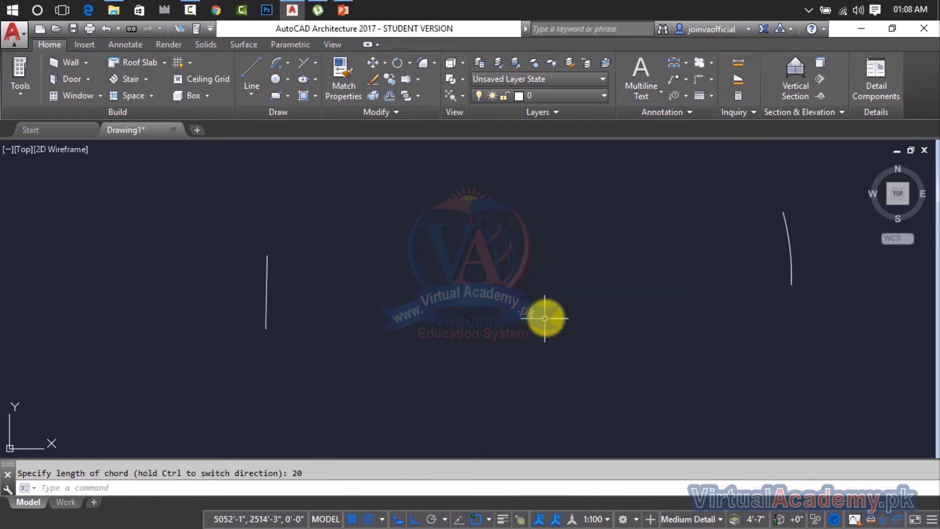
- Select both short chord-length arcs with crossing windows and erase them
{"action": "left_click", "coordinate": [817, 240]}
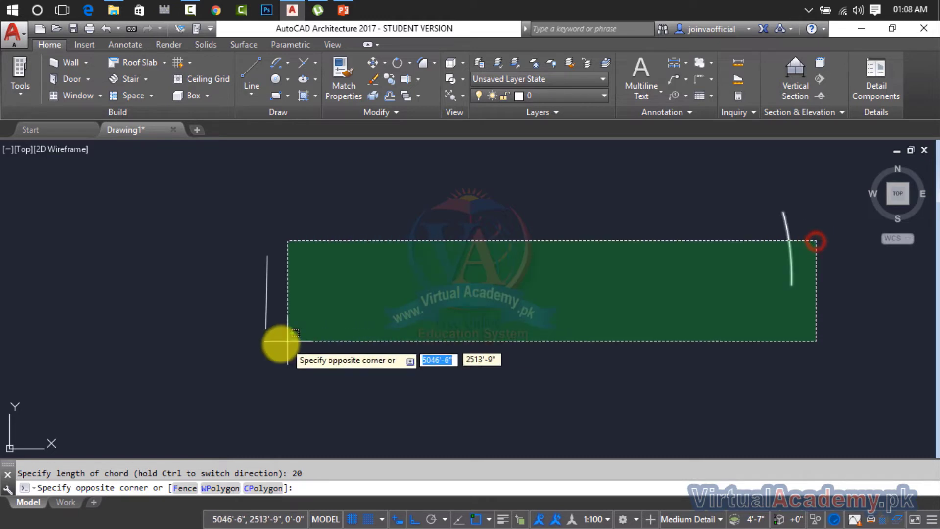
{"action": "left_click", "coordinate": [279, 342]}
{"action": "left_click", "coordinate": [816, 226]}
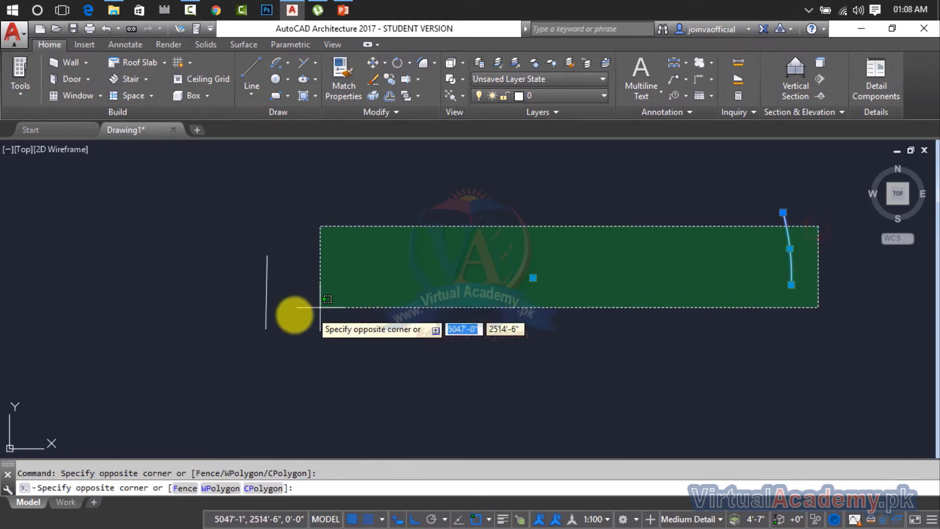
{"action": "left_click", "coordinate": [256, 325]}
{"action": "key", "text": "Delete"}
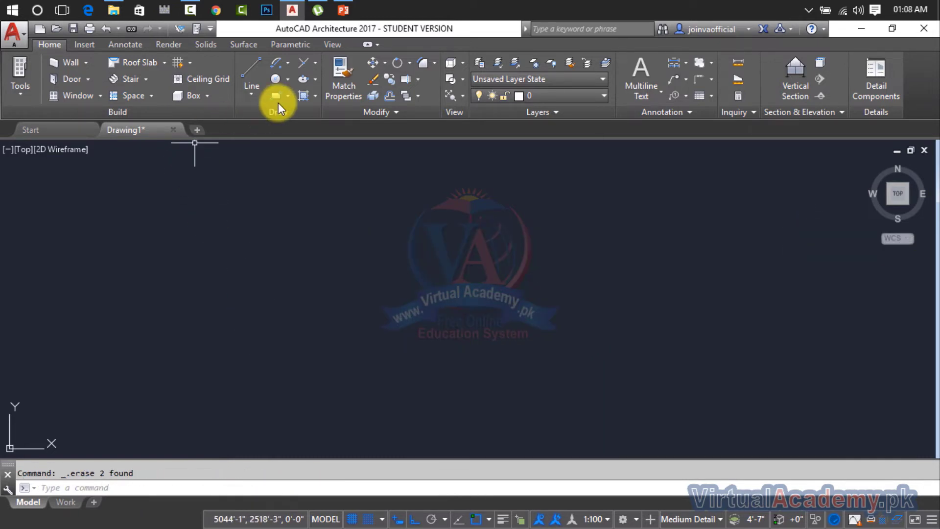
- Draw a Start, End, Angle arc with the end point right of the start and a 45° included angle, and erase it
{"action": "left_click", "coordinate": [289, 63]}
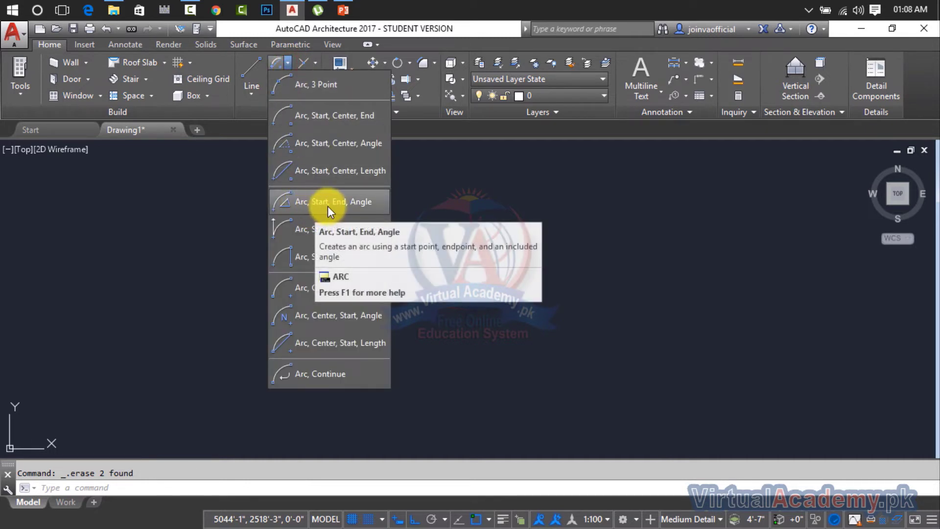
{"action": "left_click", "coordinate": [368, 203]}
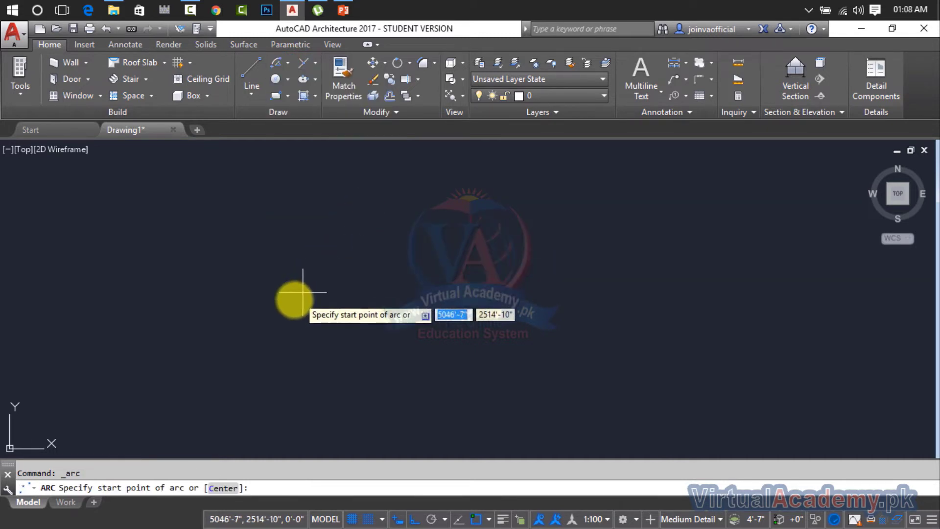
{"action": "left_click", "coordinate": [288, 300]}
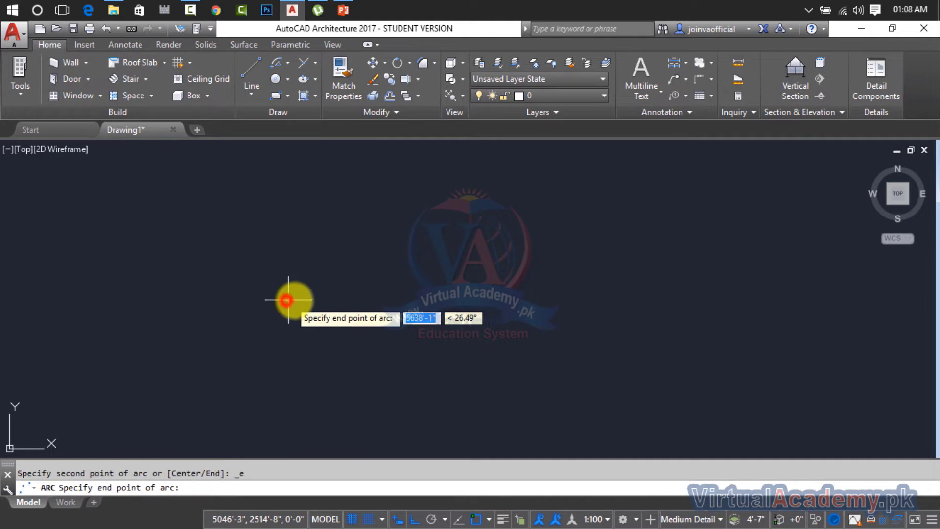
{"action": "left_click", "coordinate": [724, 310]}
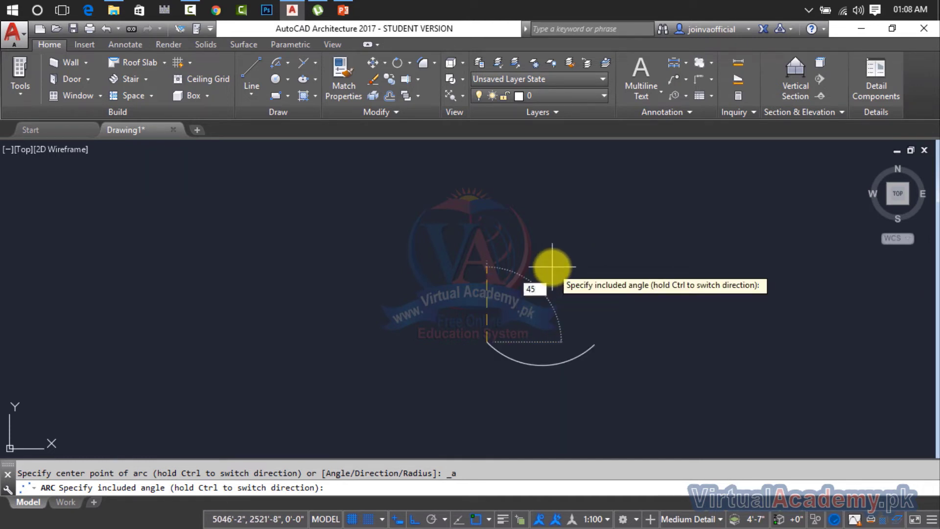
{"action": "key", "text": "Return"}
{"action": "left_click", "coordinate": [541, 355]}
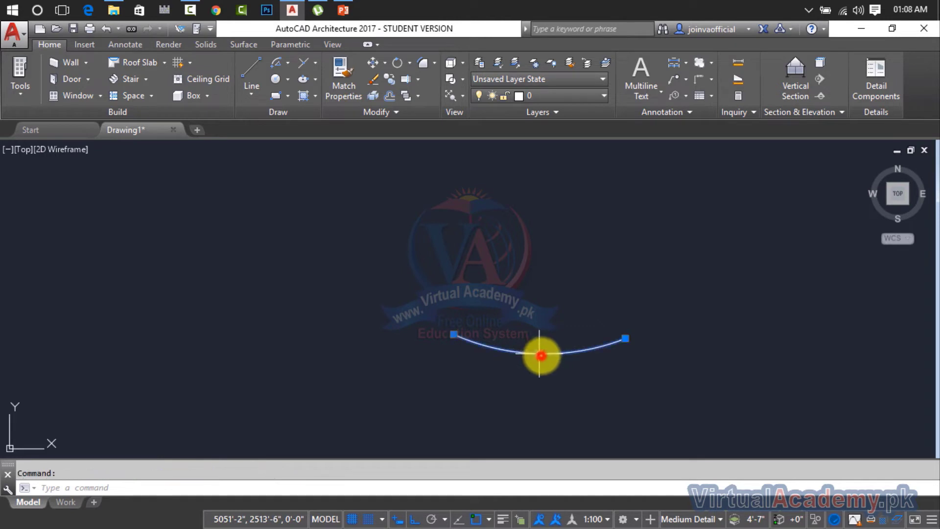
{"action": "key", "text": "Delete"}
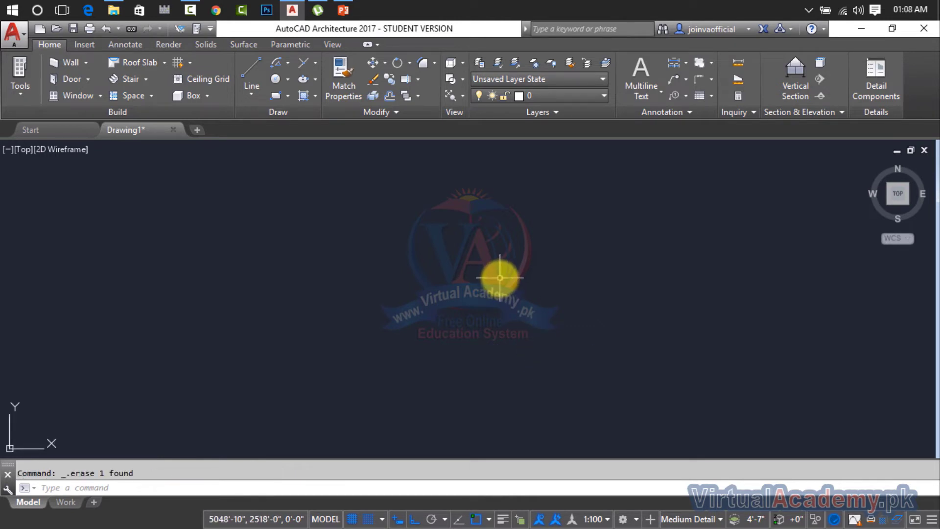
- Draw a Start, End, Direction arc between two points on a nearly horizontal line, with the start tangent pointing almost straight down
{"action": "left_click", "coordinate": [288, 61]}
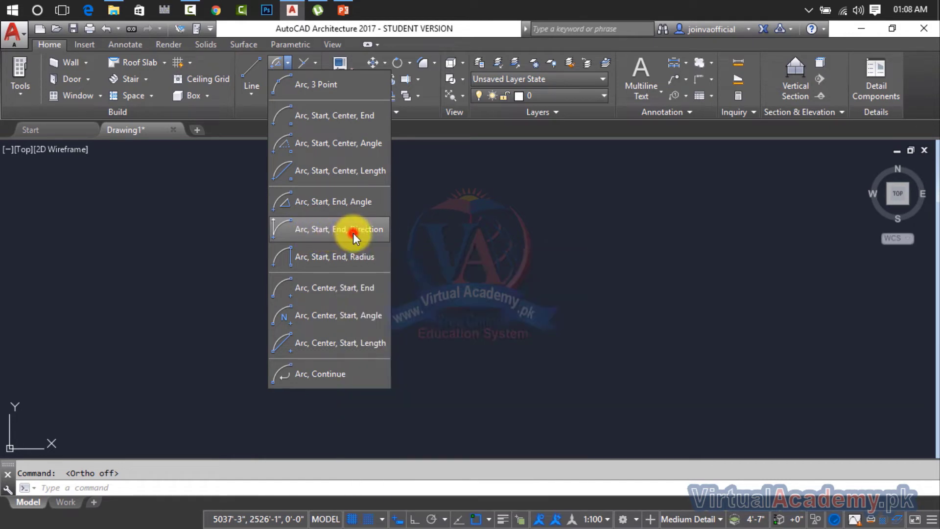
{"action": "left_click", "coordinate": [352, 231]}
{"action": "left_click", "coordinate": [264, 275]}
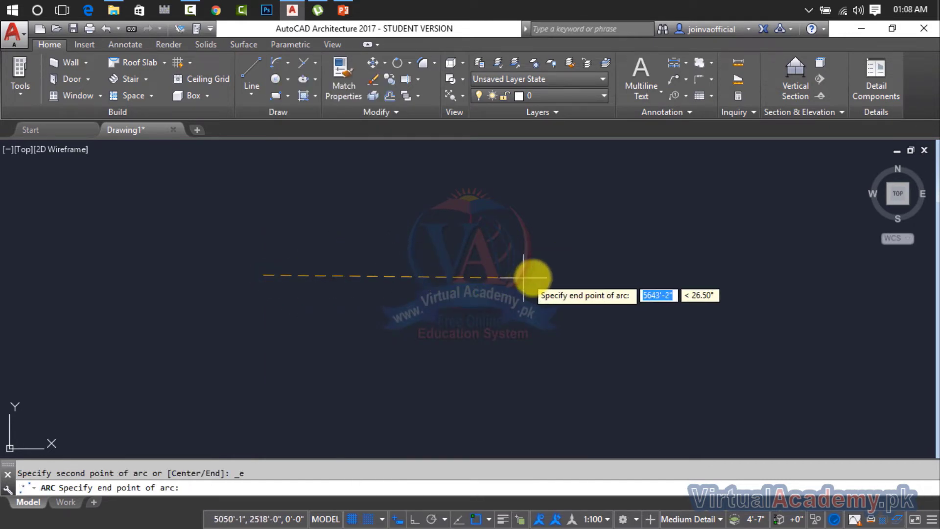
{"action": "left_click", "coordinate": [547, 276]}
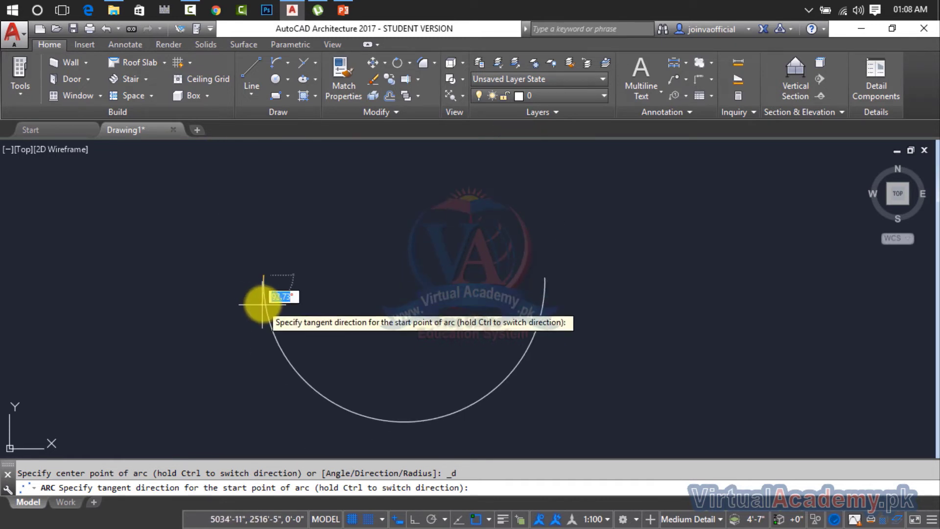
{"action": "left_click", "coordinate": [259, 414]}
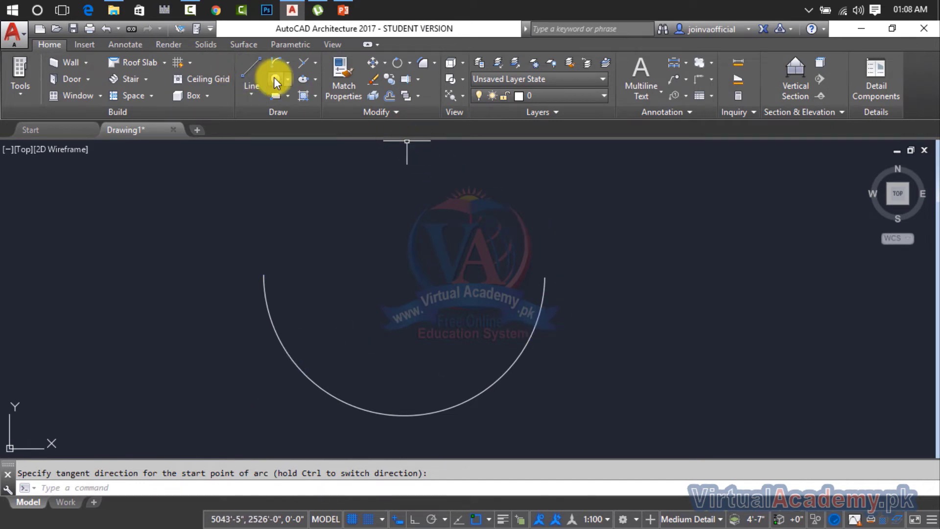
- Draw a Start, Center, Angle arc starting to the right of the semicircular arc, with its center left of the start point
{"action": "left_click", "coordinate": [286, 77]}
{"action": "left_click", "coordinate": [287, 77]}
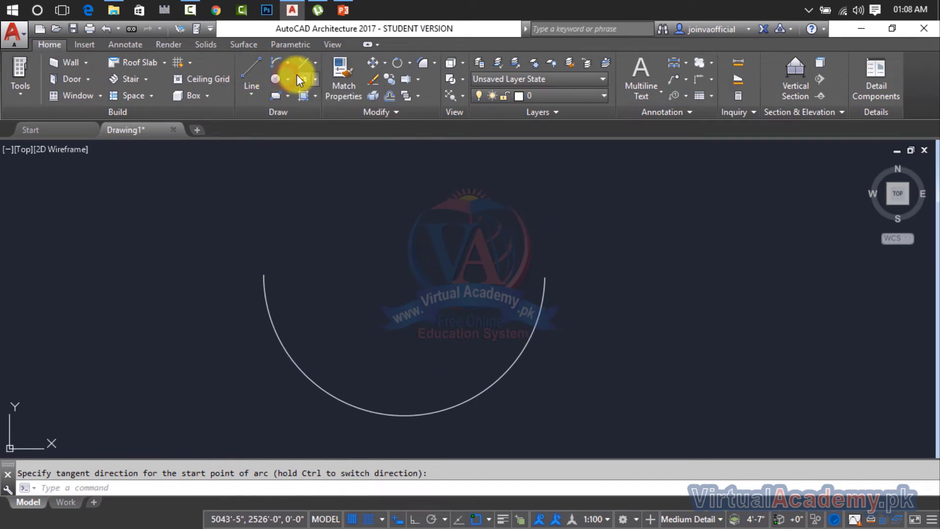
{"action": "left_click", "coordinate": [290, 59]}
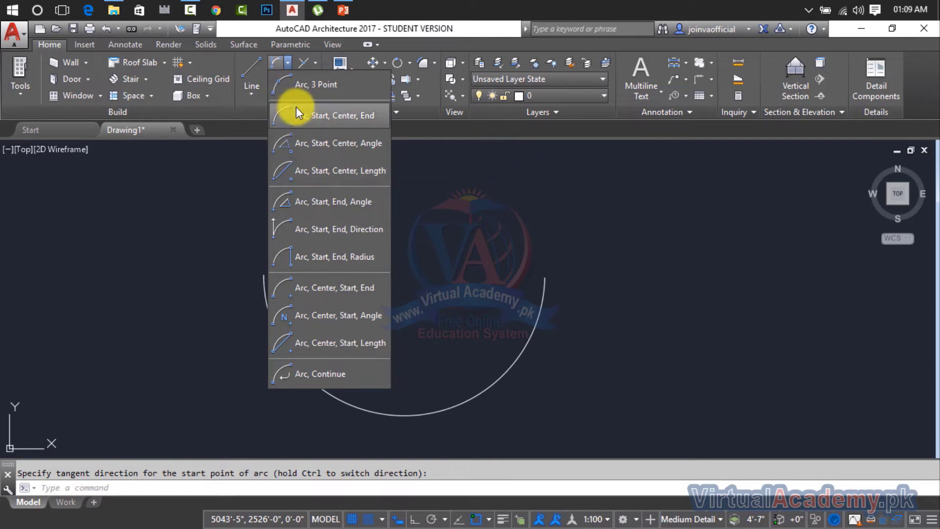
{"action": "left_click", "coordinate": [307, 145]}
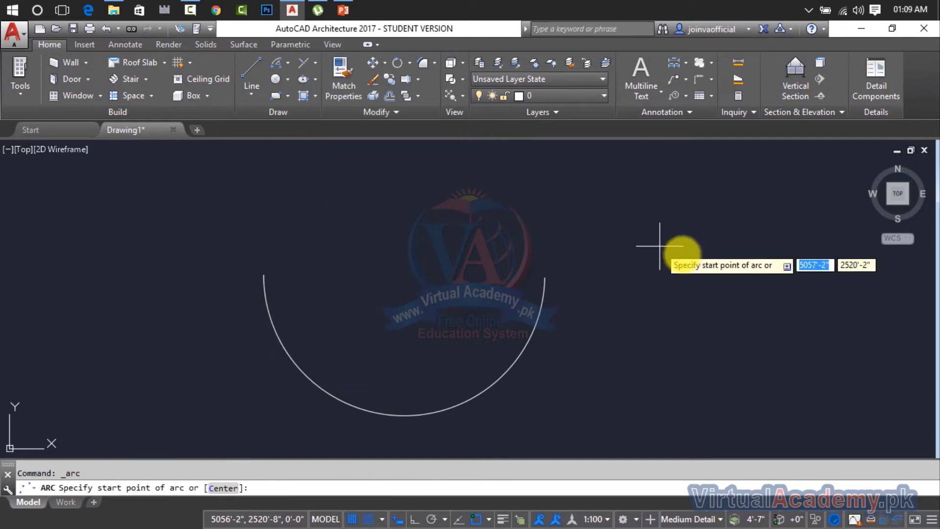
{"action": "left_click", "coordinate": [700, 255]}
{"action": "left_click", "coordinate": [419, 266]}
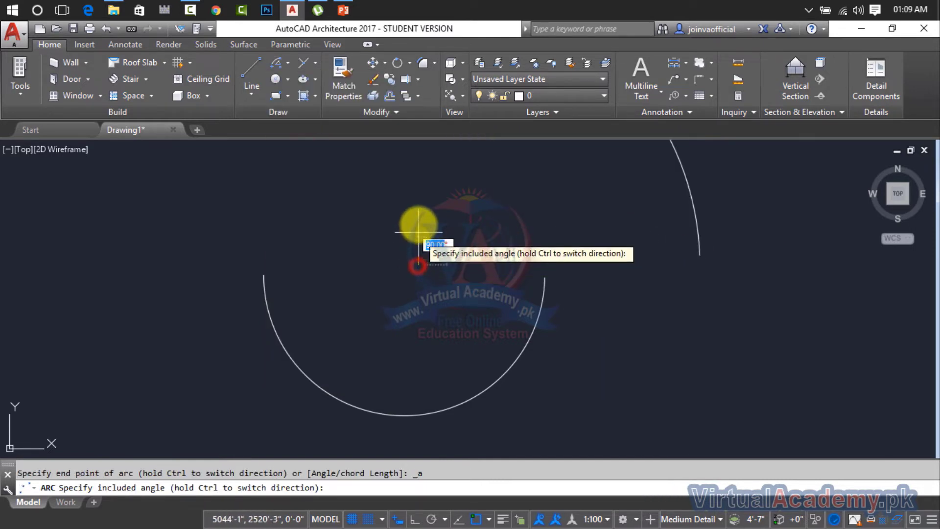
{"action": "scroll", "coordinate": [507, 253], "scroll_direction": "up", "scroll_amount": 2}
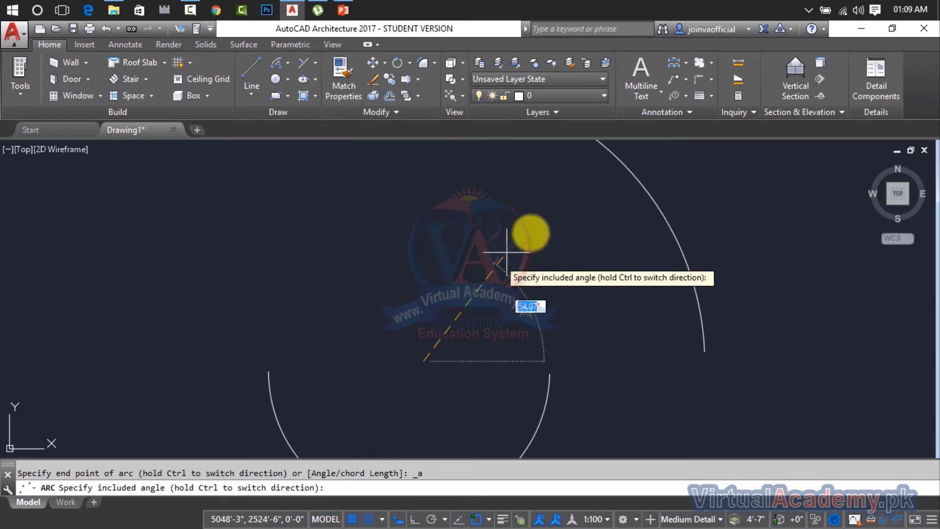
{"action": "left_click", "coordinate": [527, 204]}
{"action": "scroll", "coordinate": [560, 251], "scroll_direction": "down", "scroll_amount": 2}
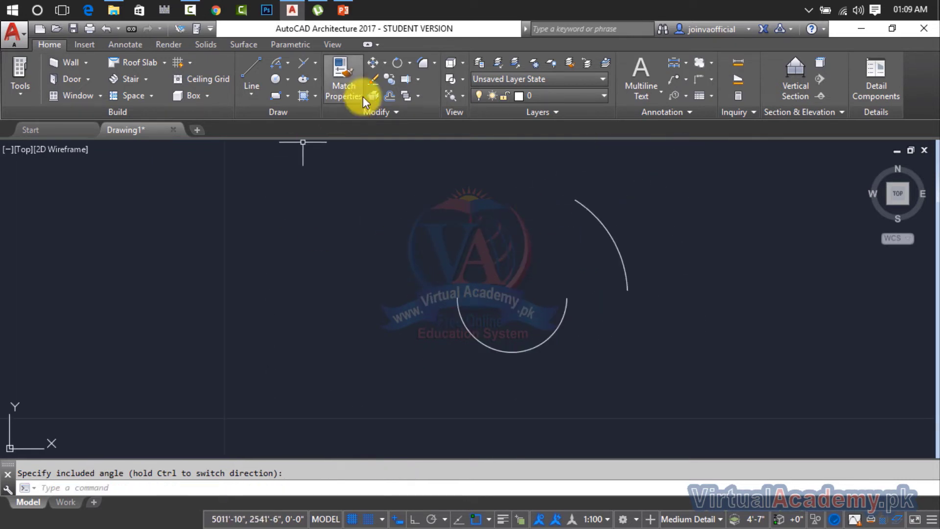
- Draw another Start, Center, Angle arc left of the existing arcs, with its center to the right of the start point
{"action": "left_click", "coordinate": [275, 63]}
{"action": "left_click", "coordinate": [228, 261]}
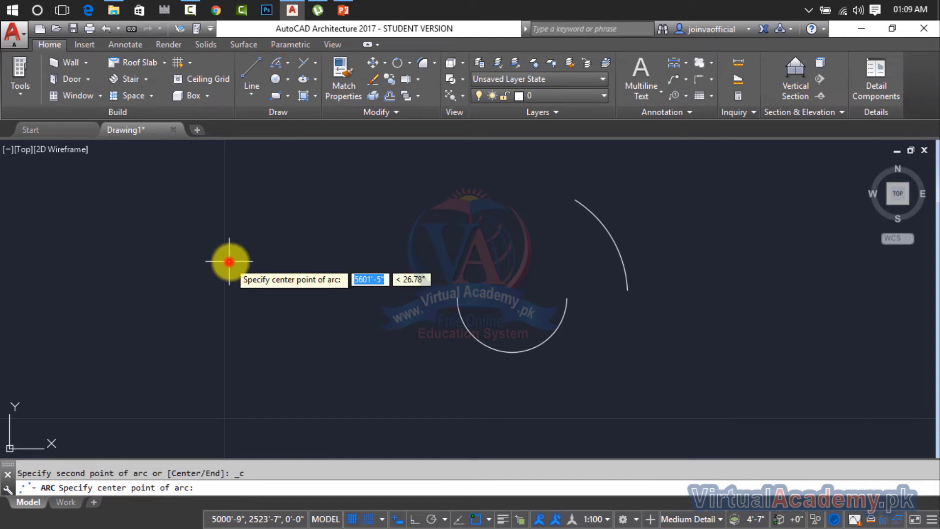
{"action": "left_click", "coordinate": [433, 261]}
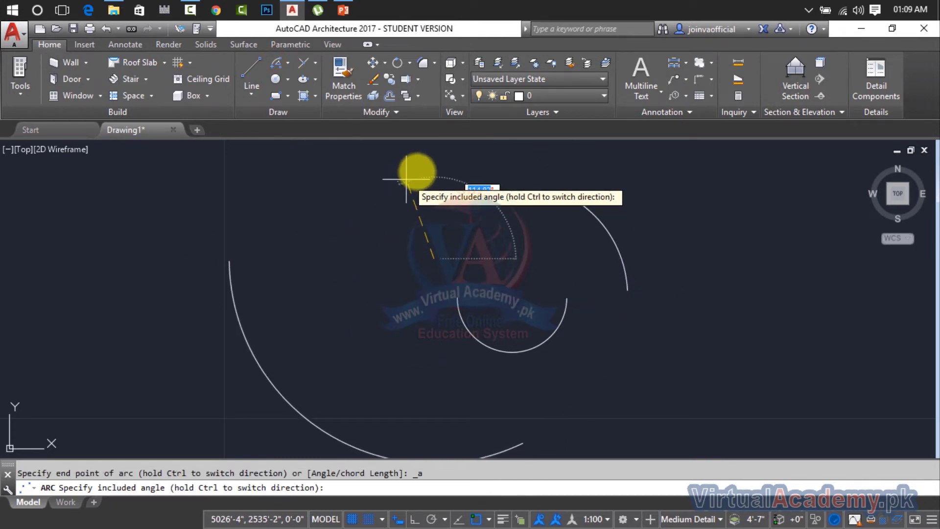
{"action": "left_click", "coordinate": [525, 166]}
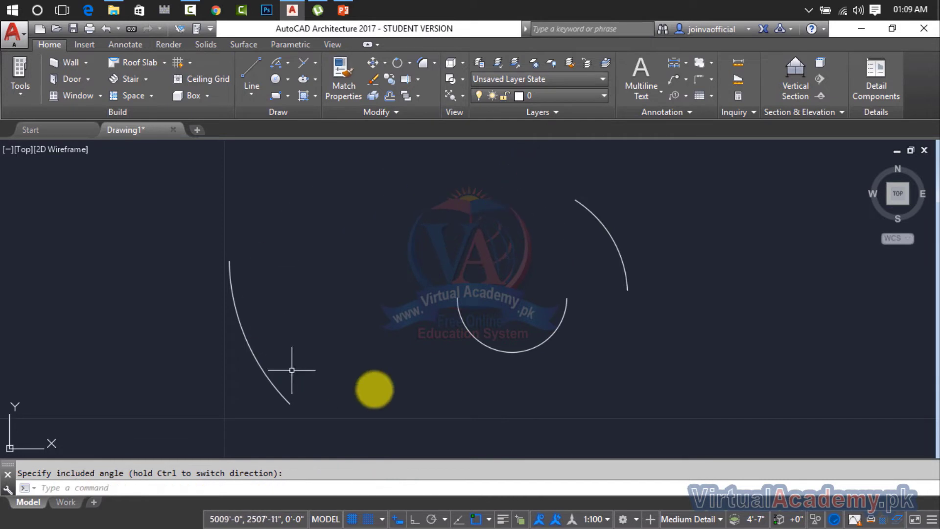
- Select all three arcs with one crossing window and erase them
{"action": "left_click", "coordinate": [690, 193]}
{"action": "left_click", "coordinate": [206, 390]}
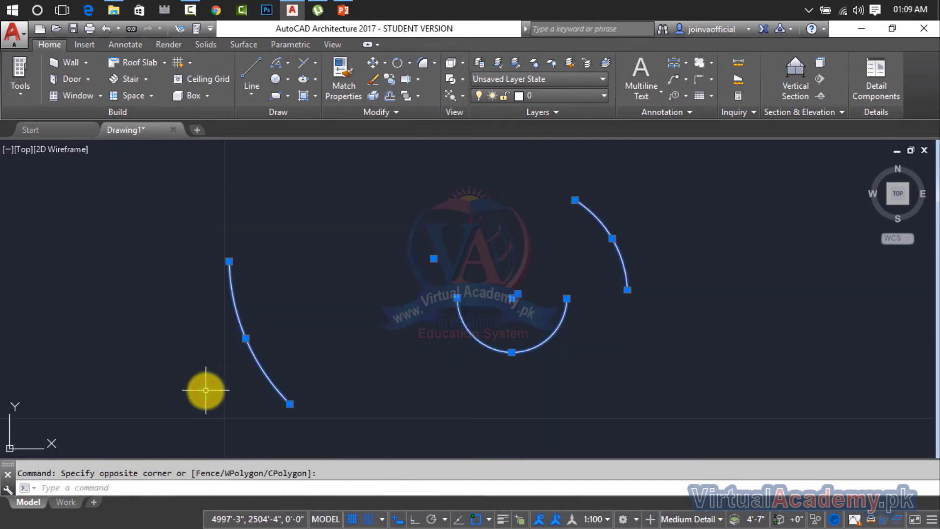
{"action": "key", "text": "Delete"}
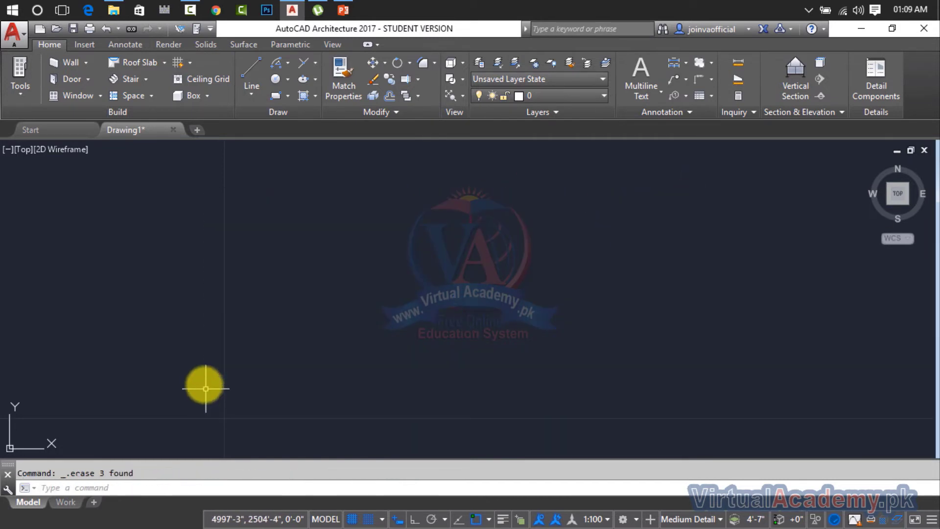
{"action": "left_click", "coordinate": [287, 65]}
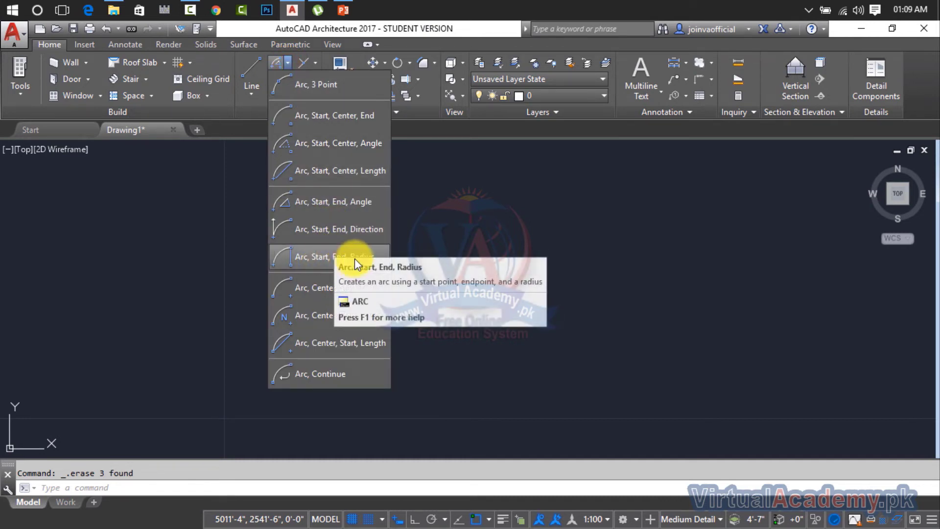
{"action": "left_click", "coordinate": [384, 254]}
{"action": "left_click", "coordinate": [297, 281]}
{"action": "key", "text": "Escape"}
{"action": "key", "text": "Escape"}
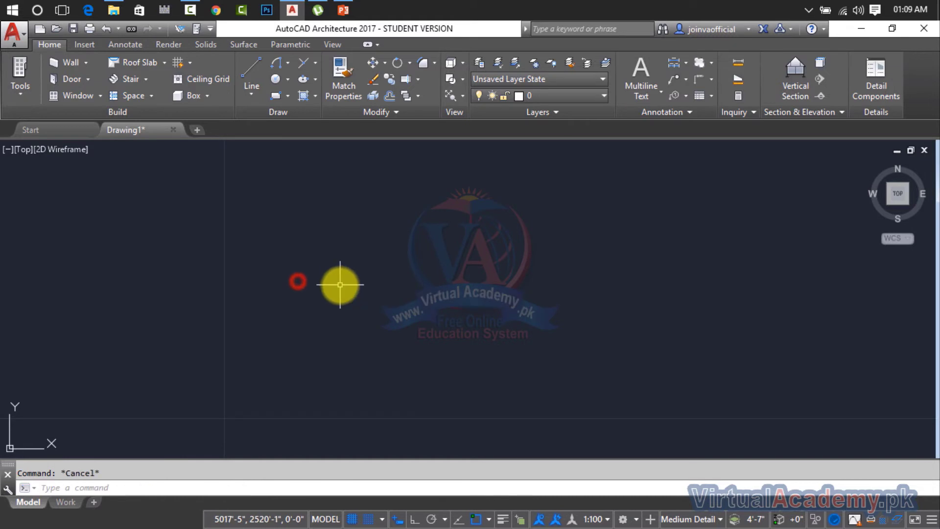
- Draw a single horizontal line across the middle of the drawing area as a base for the arcs
{"action": "type", "text": "l"}
{"action": "key", "text": "Return"}
{"action": "left_click", "coordinate": [292, 280]}
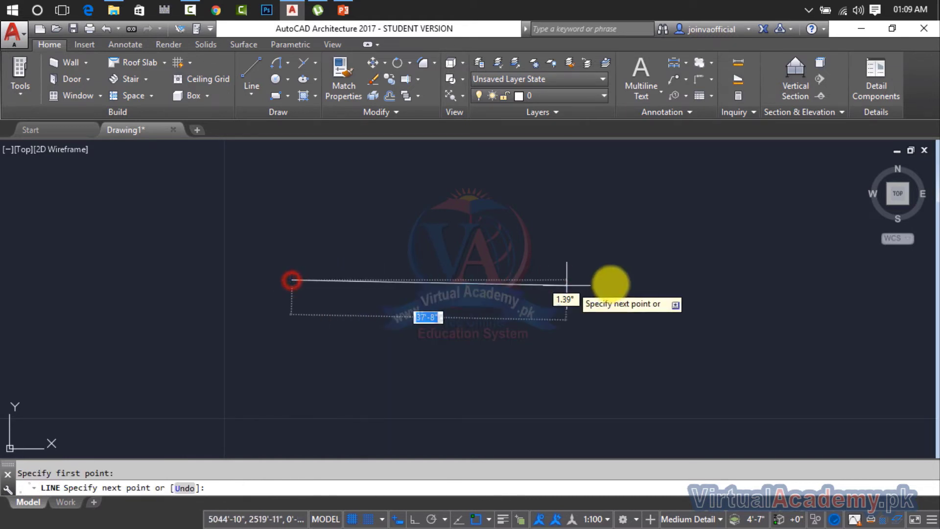
{"action": "left_click", "coordinate": [627, 280]}
{"action": "key", "text": "Return"}
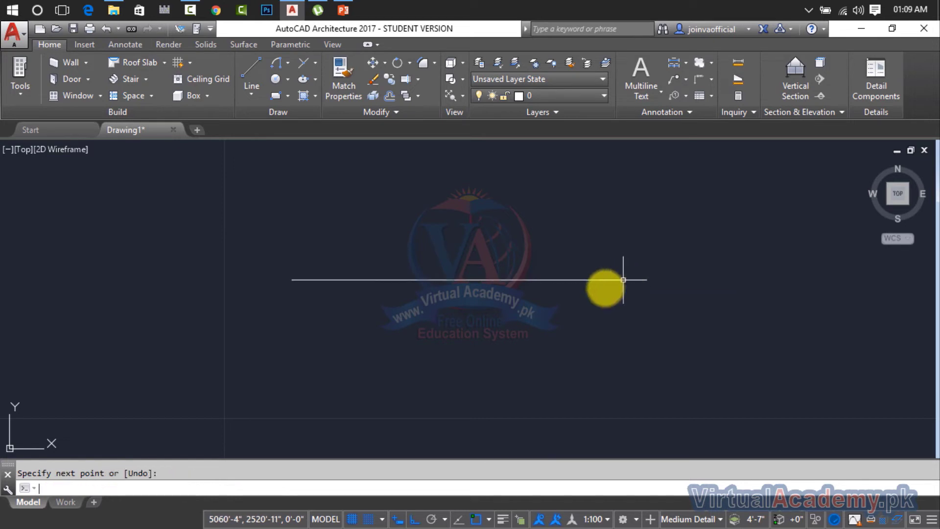
- Draw a Start, End, Radius arc from the line's right endpoint to its left endpoint with a radius of 30'
{"action": "left_click", "coordinate": [284, 62]}
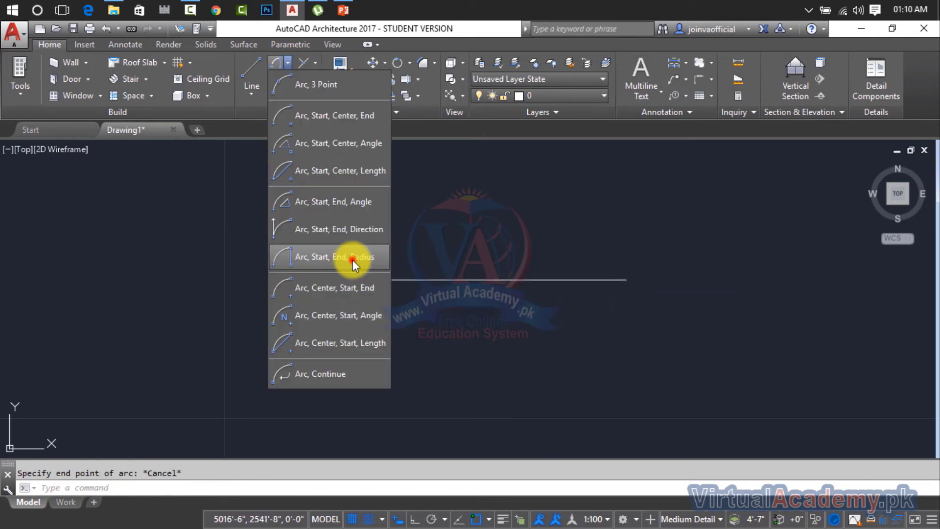
{"action": "left_click", "coordinate": [352, 258]}
{"action": "left_click", "coordinate": [626, 282]}
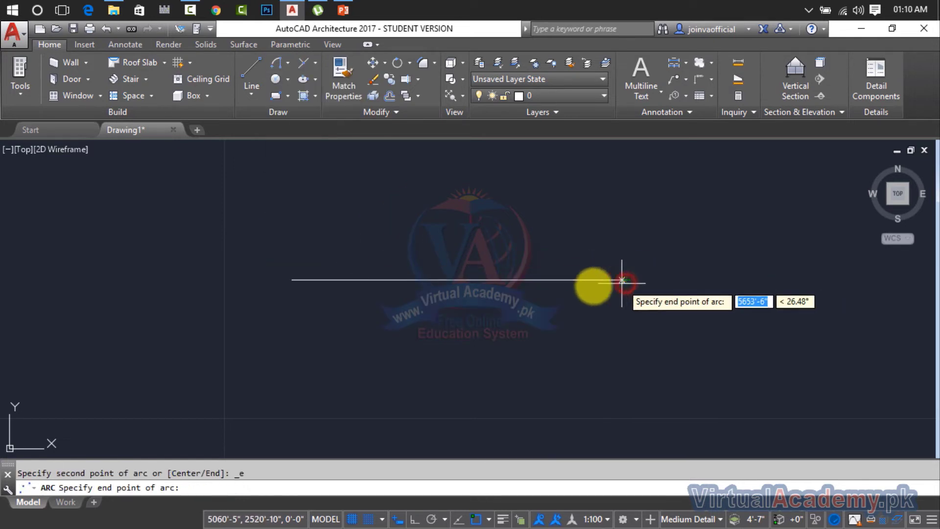
{"action": "left_click", "coordinate": [292, 280]}
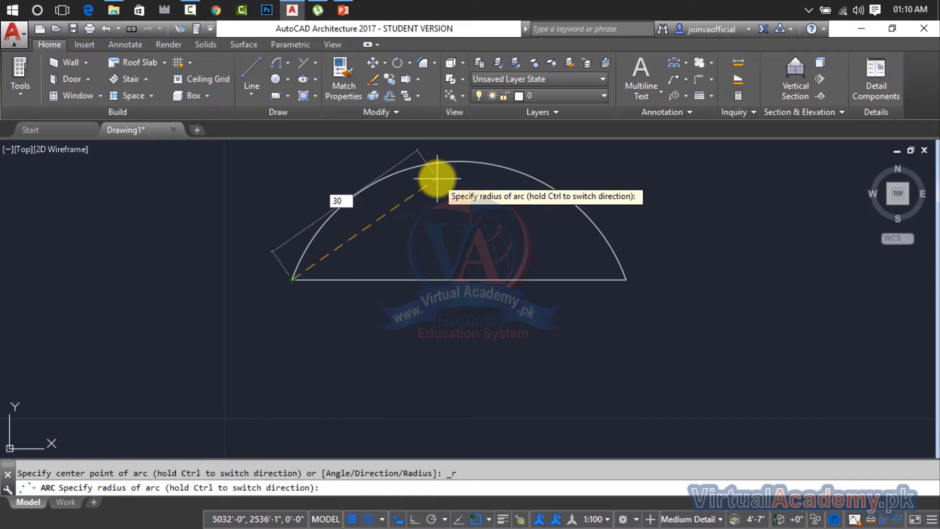
{"action": "key", "text": "Return"}
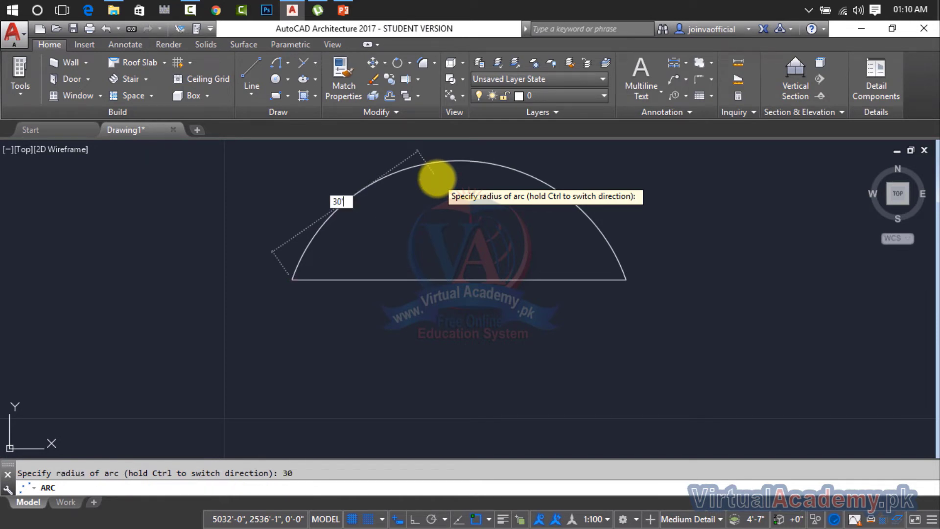
{"action": "key", "text": "Return"}
- Select the arc above the horizontal line and erase it, keeping the line
{"action": "left_click", "coordinate": [473, 187]}
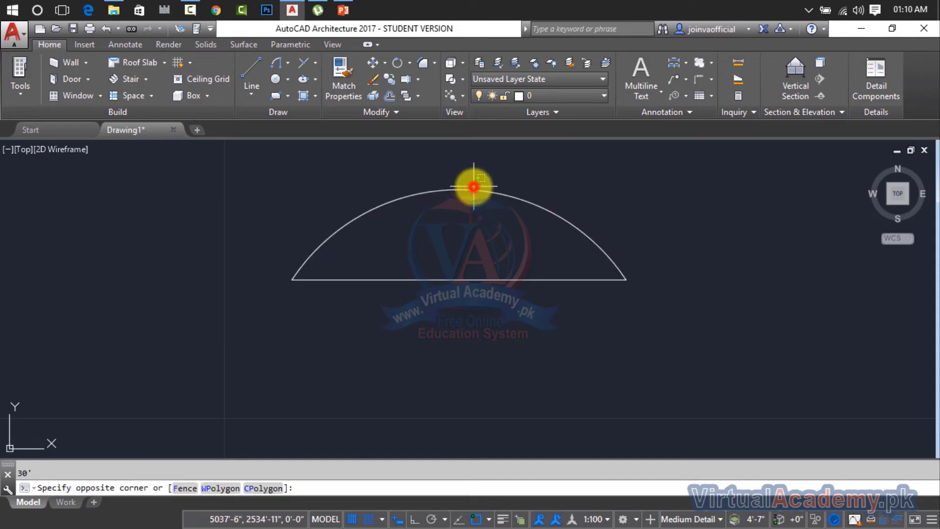
{"action": "left_click", "coordinate": [473, 192]}
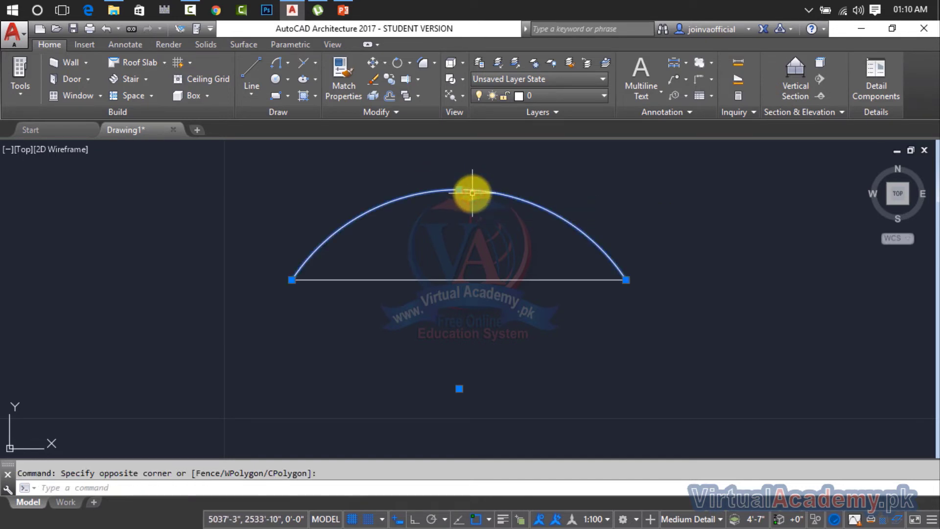
{"action": "key", "text": "Delete"}
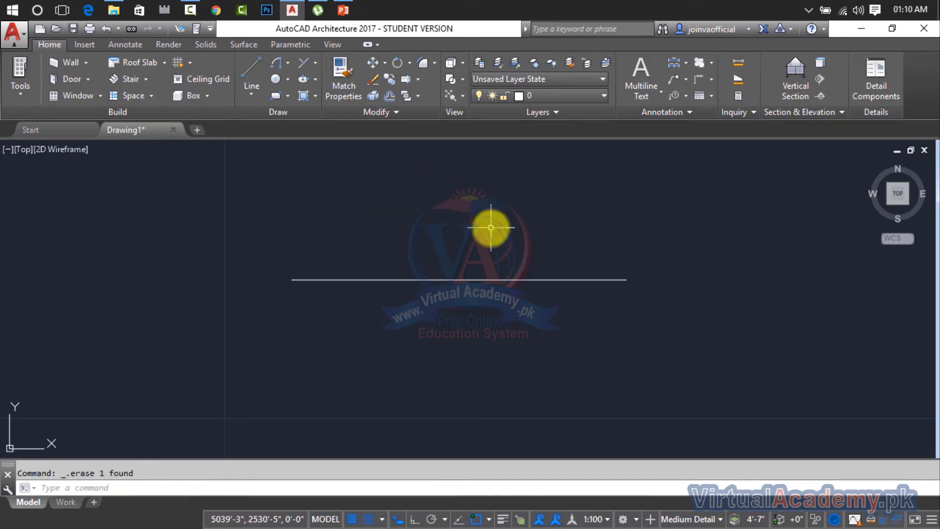
- Draw a Center, Start, End arc centred on the line's midpoint, running from its right endpoint to its left endpoint
{"action": "left_click", "coordinate": [289, 66]}
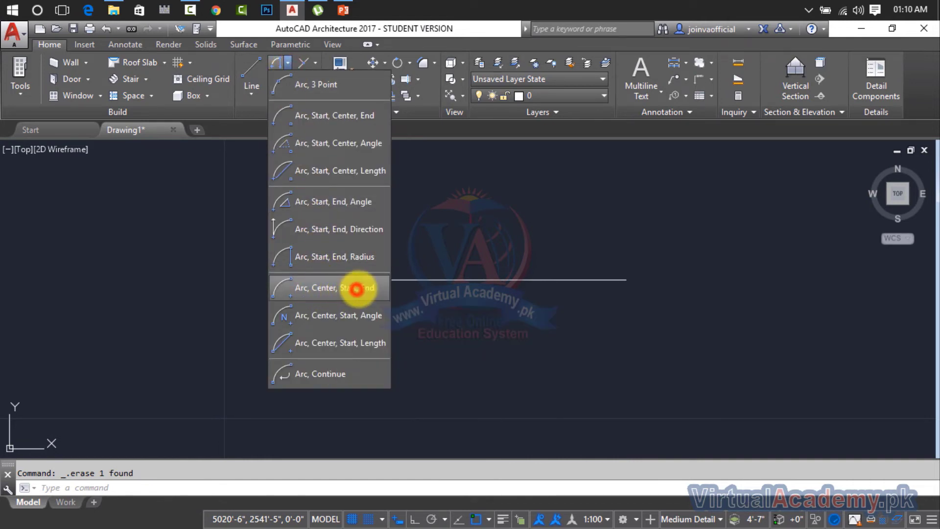
{"action": "left_click", "coordinate": [349, 289]}
{"action": "left_click", "coordinate": [459, 279]}
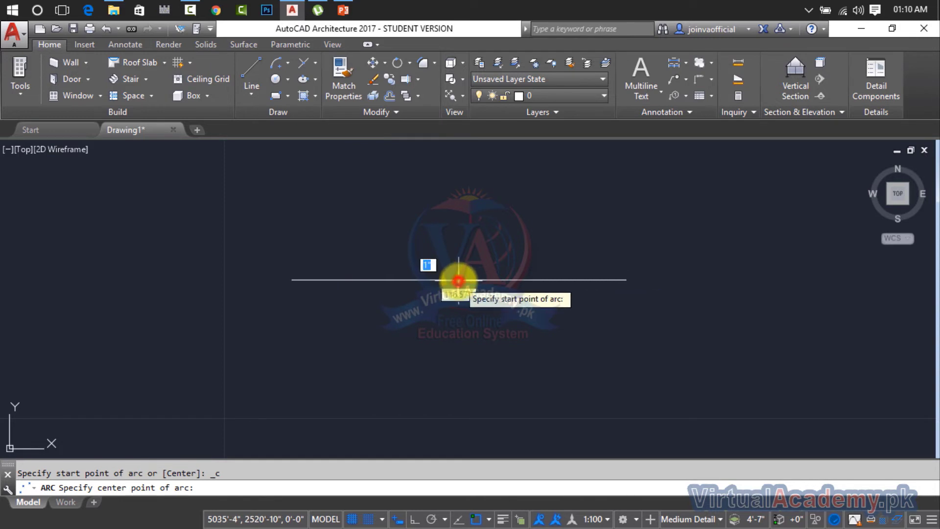
{"action": "left_click", "coordinate": [627, 279]}
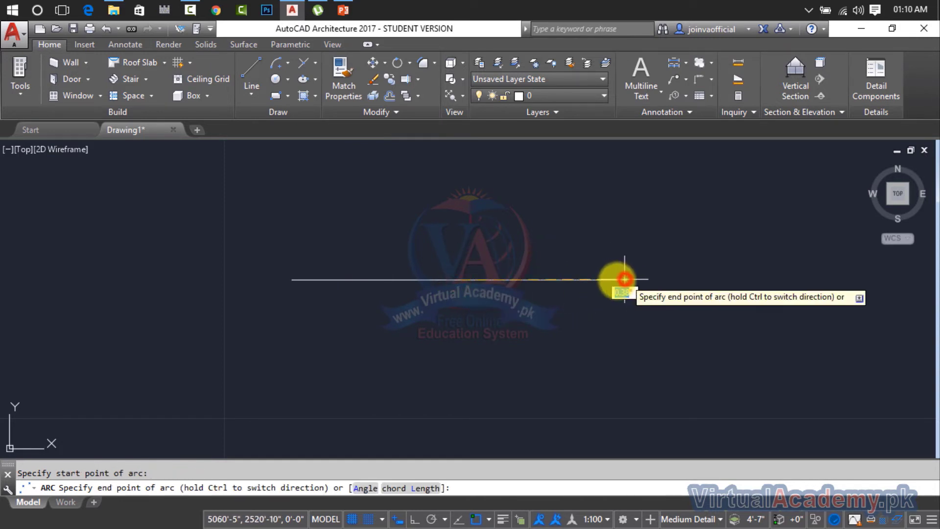
{"action": "left_click", "coordinate": [292, 279]}
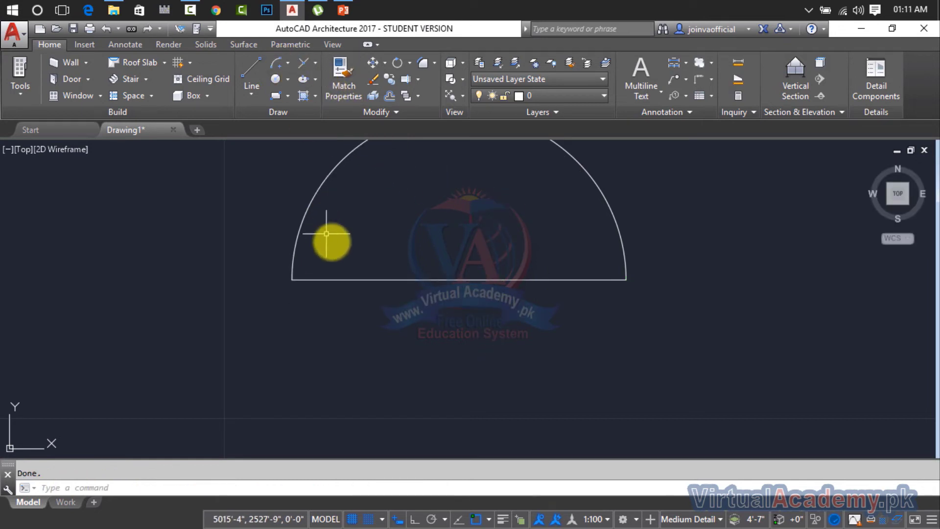
- Draw a second Center, Start, End arc centred on the line's midpoint, running from its left endpoint to its right endpoint
{"action": "left_click", "coordinate": [281, 63]}
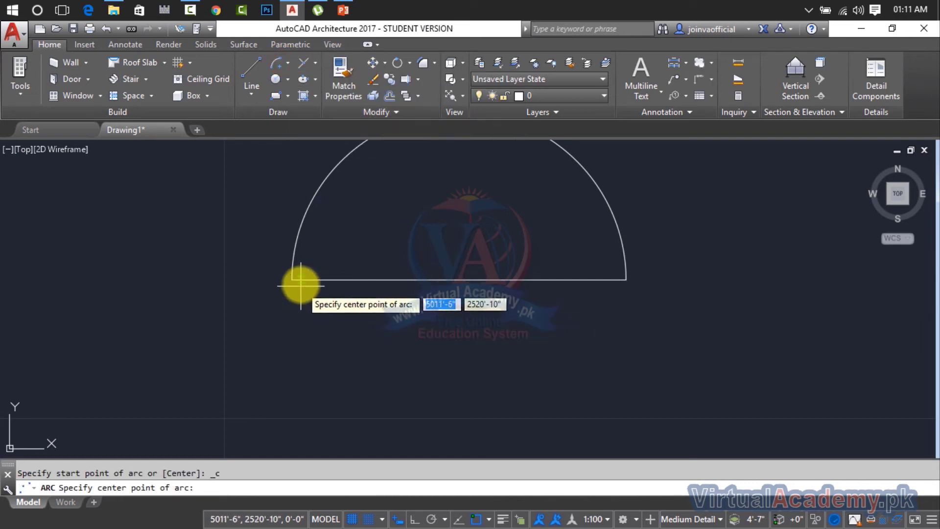
{"action": "left_click", "coordinate": [290, 62]}
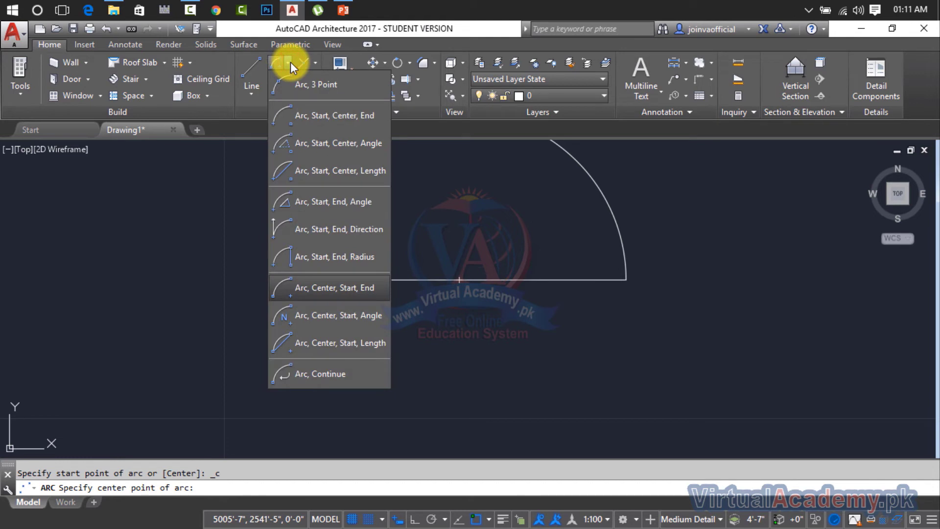
{"action": "left_click", "coordinate": [290, 62]}
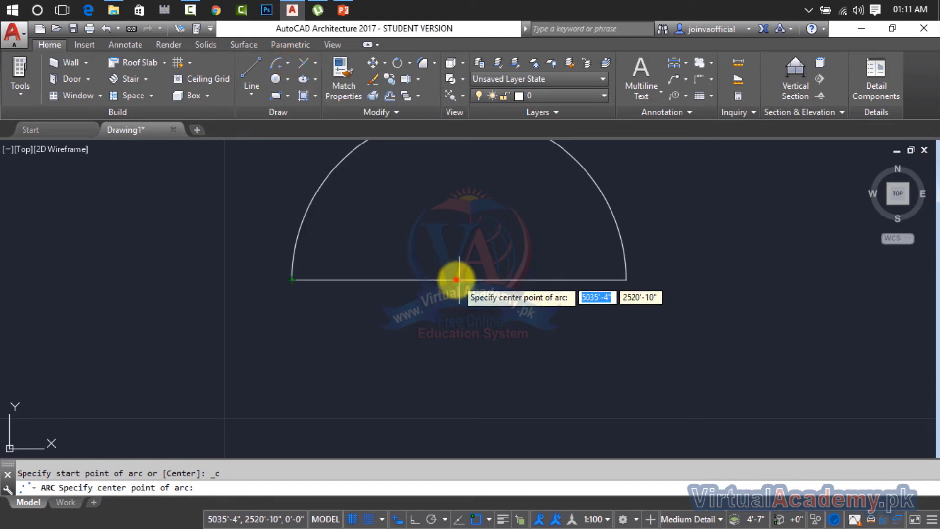
{"action": "left_click", "coordinate": [456, 279]}
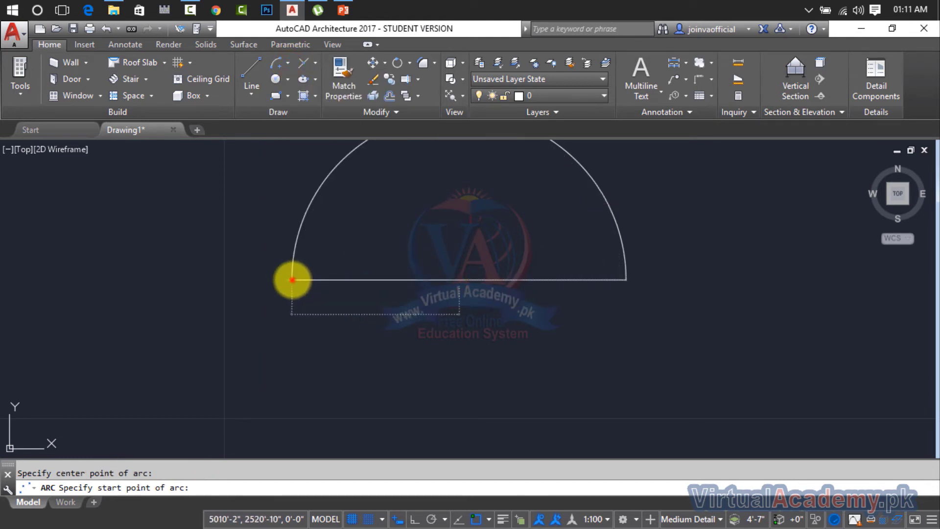
{"action": "left_click", "coordinate": [292, 280]}
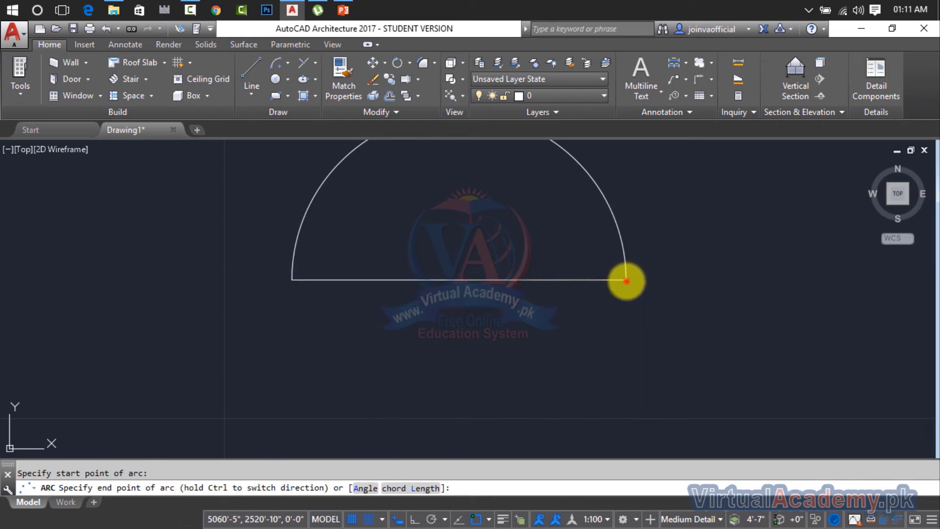
{"action": "left_click", "coordinate": [626, 281]}
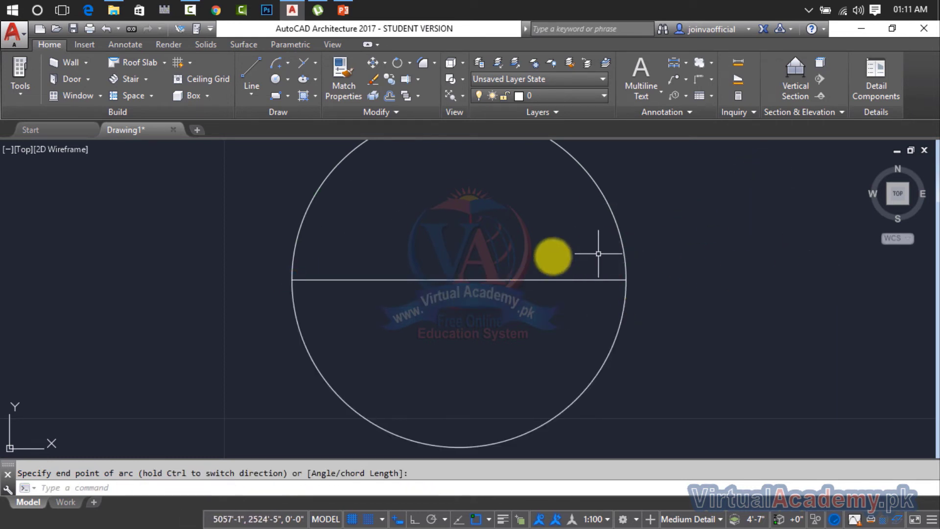
- Select the upper and lower arcs together with the line and erase them
{"action": "scroll", "coordinate": [645, 291], "scroll_direction": "down", "scroll_amount": 2}
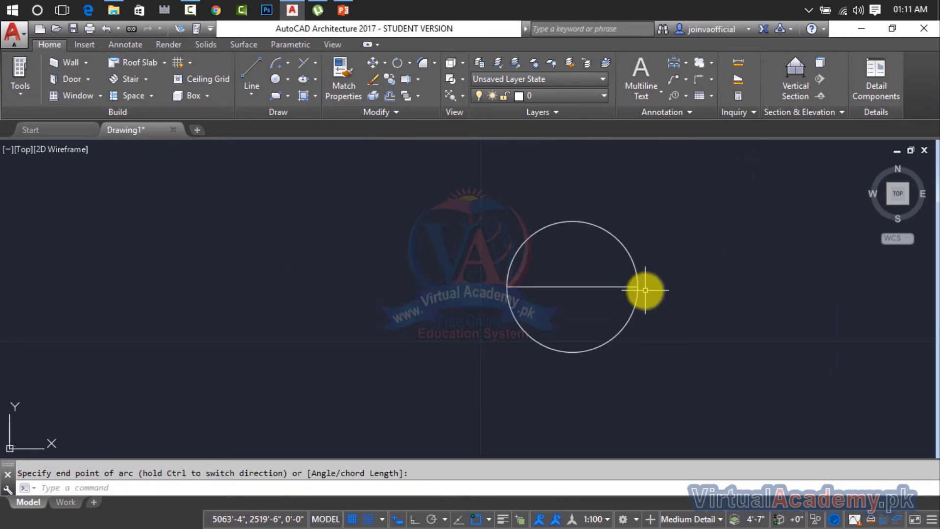
{"action": "left_click", "coordinate": [628, 322]}
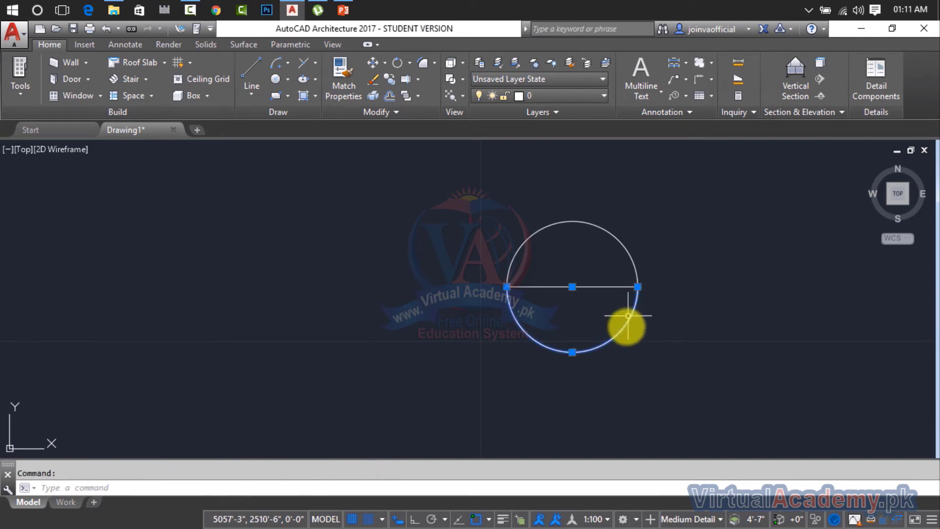
{"action": "left_click", "coordinate": [672, 210]}
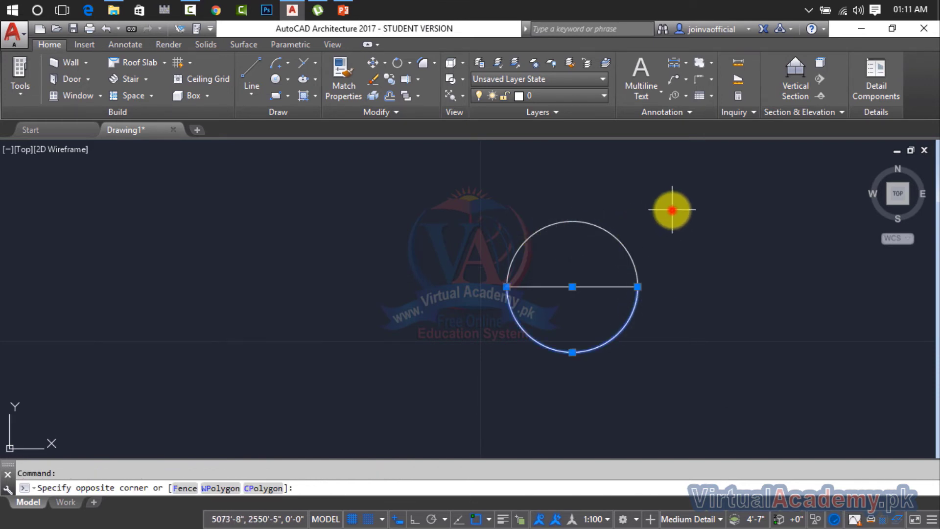
{"action": "left_click", "coordinate": [567, 300]}
{"action": "key", "text": "Delete"}
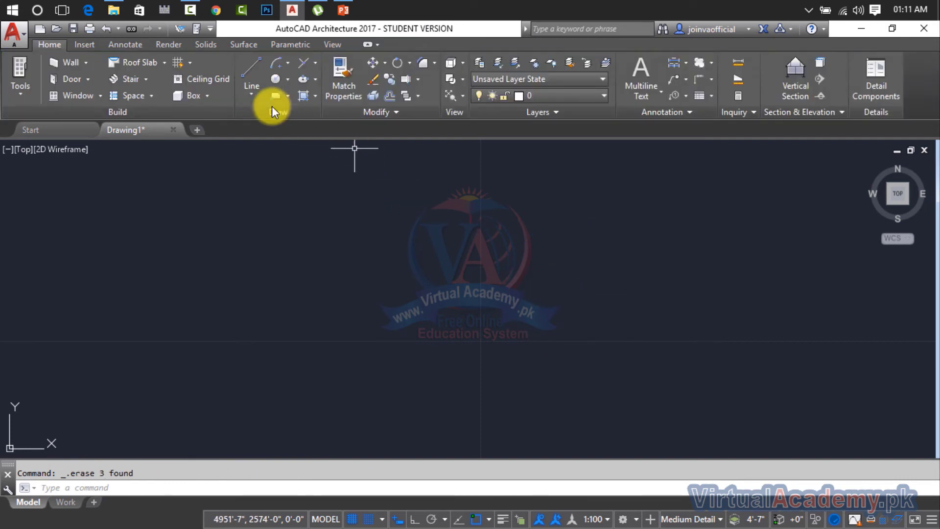
- Draw a horizontal line about 120' long across the middle of the drawing area, using Ortho mode only for this line
{"action": "left_click", "coordinate": [289, 70]}
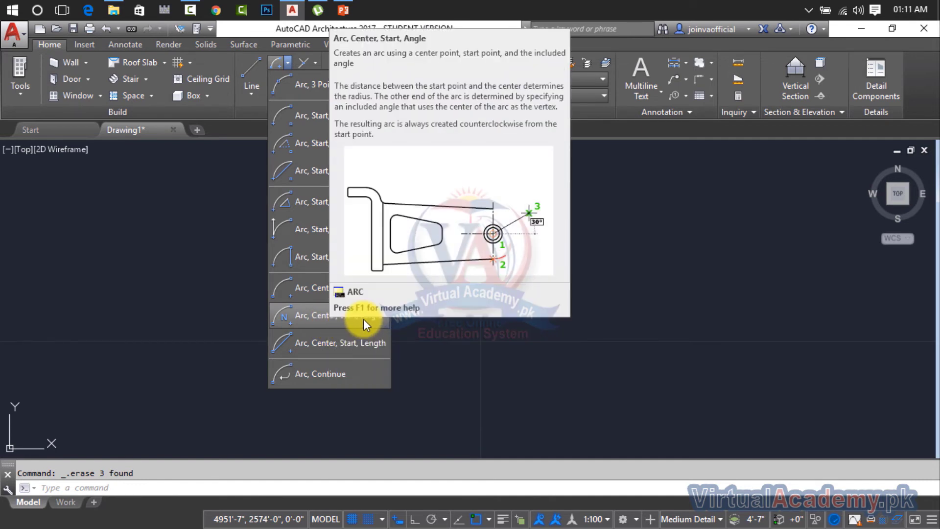
{"action": "key", "text": "Escape"}
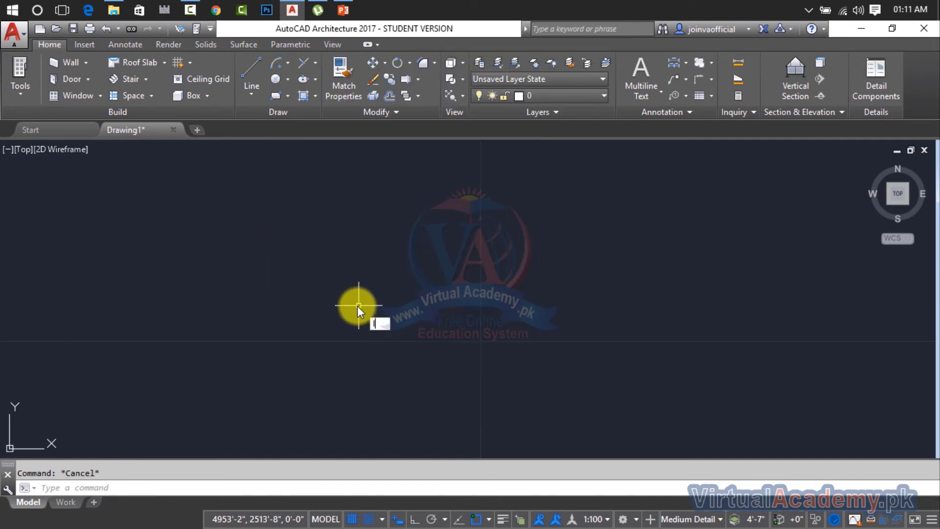
{"action": "type", "text": "l"}
{"action": "key", "text": "Return"}
{"action": "left_click", "coordinate": [304, 291]}
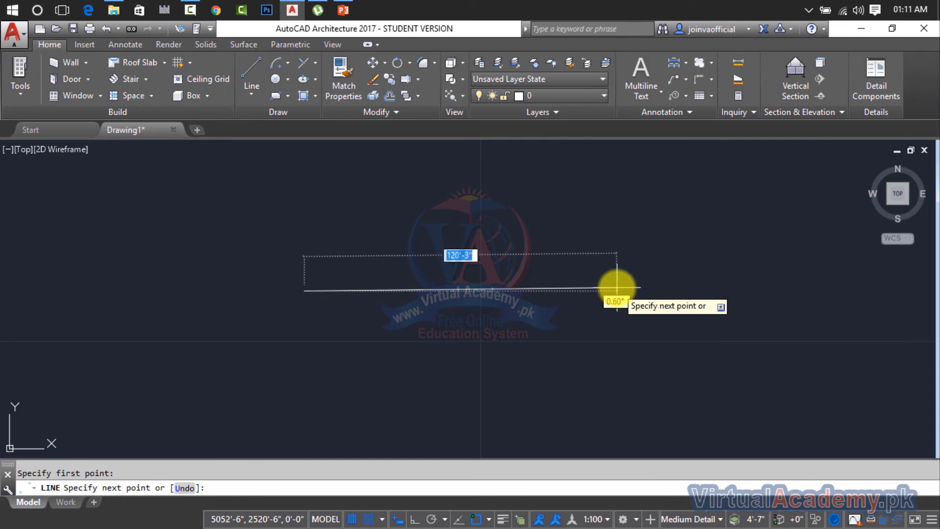
{"action": "key", "text": "F8"}
{"action": "left_click", "coordinate": [616, 287]}
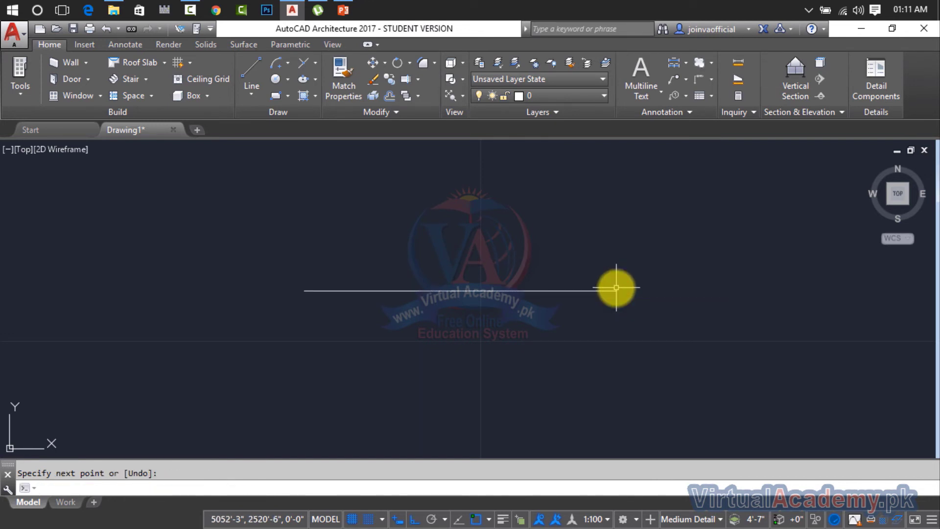
{"action": "key", "text": "Return"}
{"action": "key", "text": "F8"}
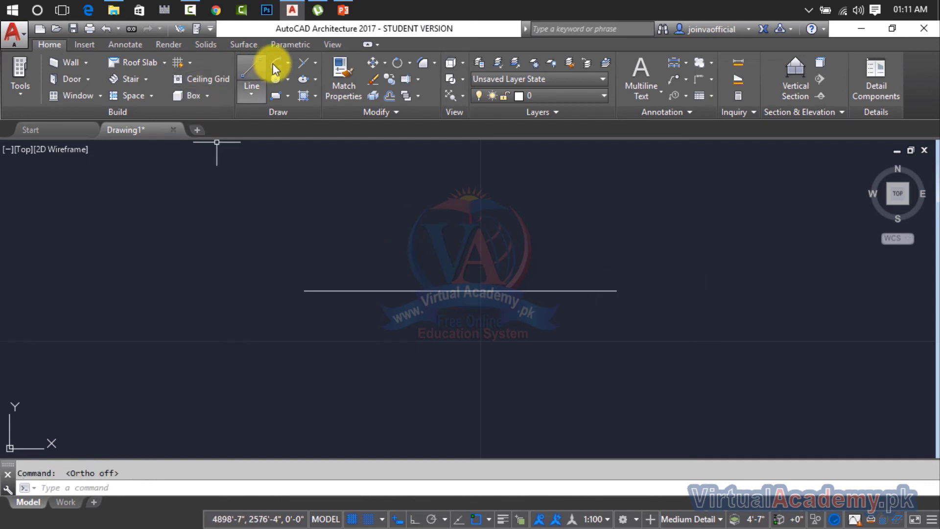
- Draw a Center, Start, Angle arc centred on the line's midpoint and starting at its right endpoint
{"action": "left_click", "coordinate": [291, 61]}
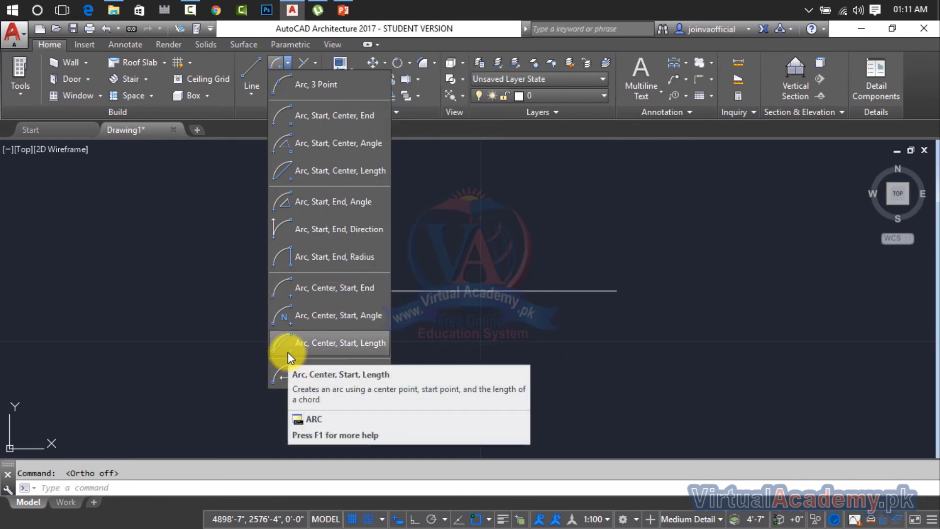
{"action": "left_click", "coordinate": [346, 316]}
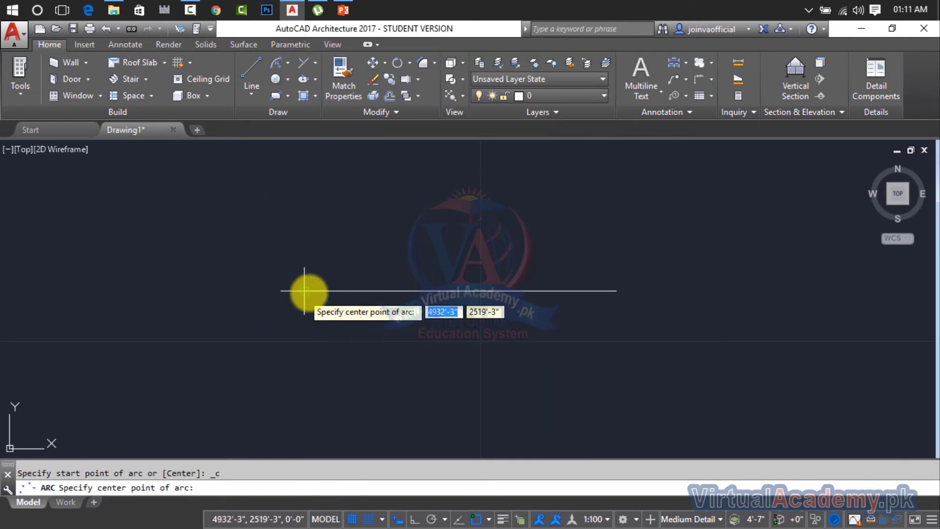
{"action": "left_click", "coordinate": [460, 291]}
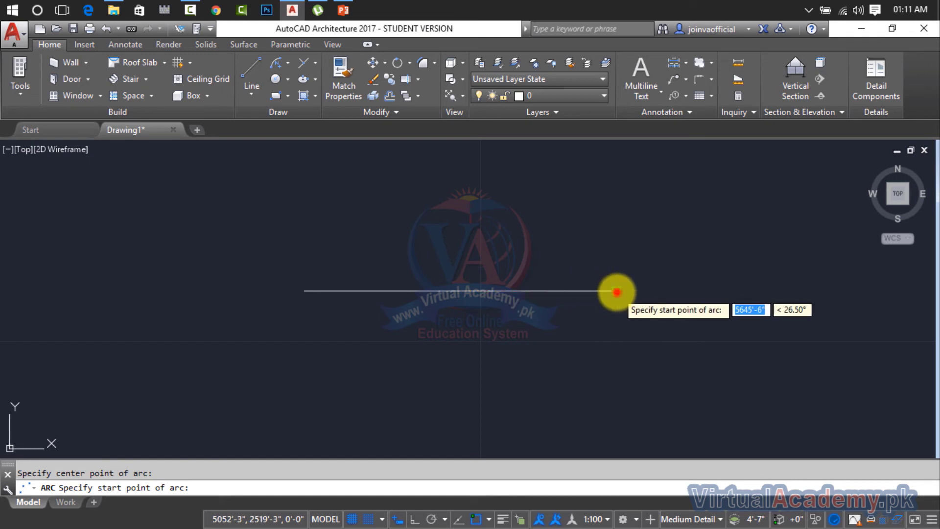
{"action": "left_click", "coordinate": [617, 291]}
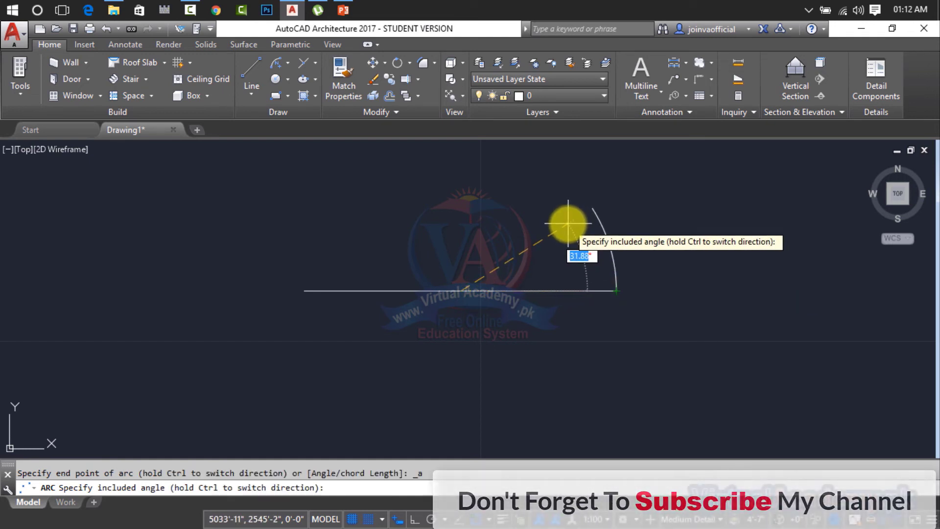
{"action": "key", "text": "Return"}
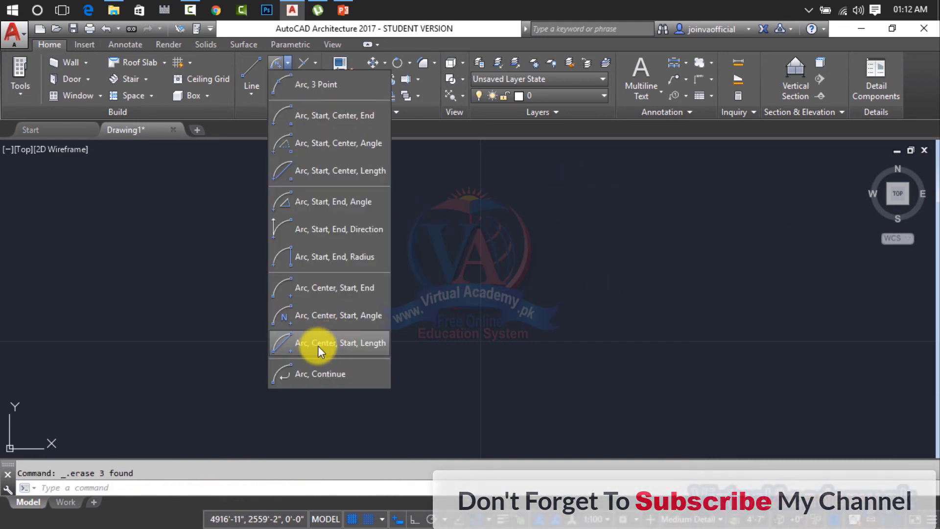
- Draw a Center, Start, Length arc in the empty area with a chord length of 50', and erase it
{"action": "left_click", "coordinate": [360, 345]}
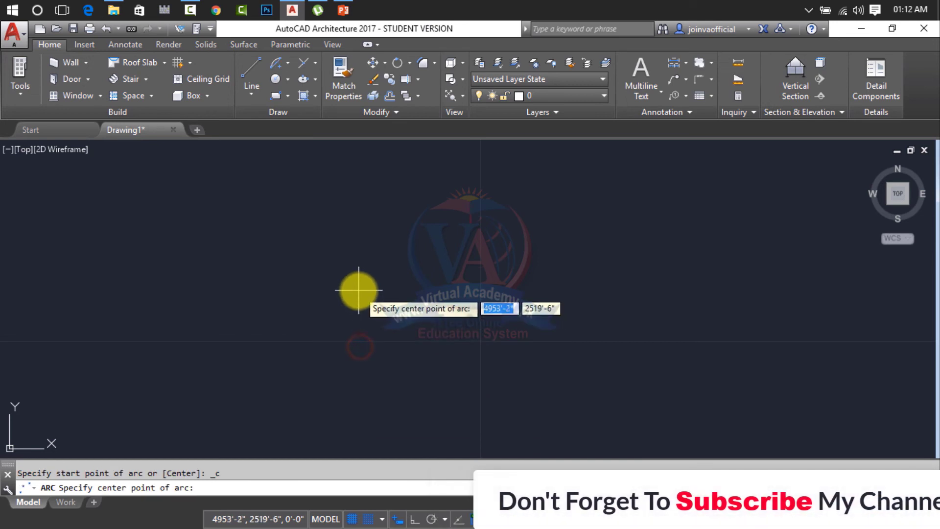
{"action": "left_click", "coordinate": [415, 279]}
{"action": "left_click", "coordinate": [679, 279]}
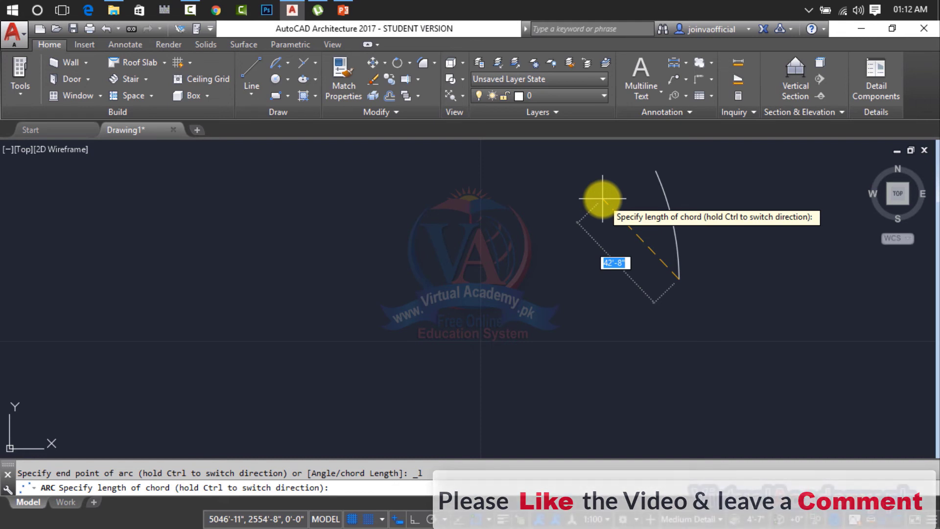
{"action": "type", "text": "50'"}
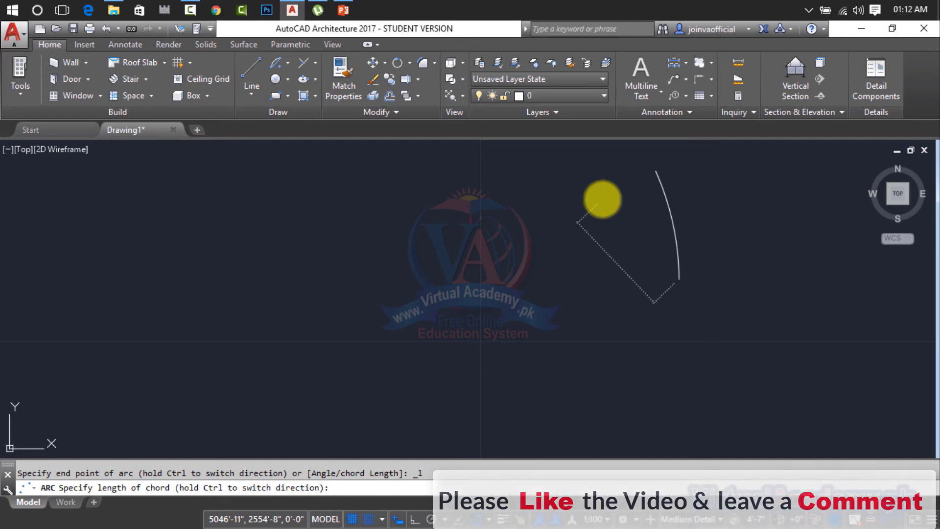
{"action": "key", "text": "Return"}
{"action": "left_click", "coordinate": [671, 227]}
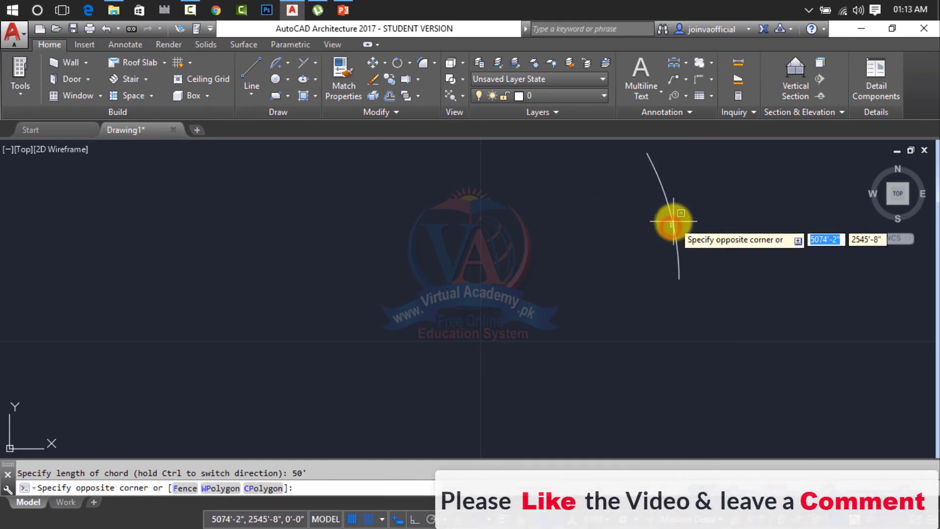
{"action": "left_click", "coordinate": [671, 221]}
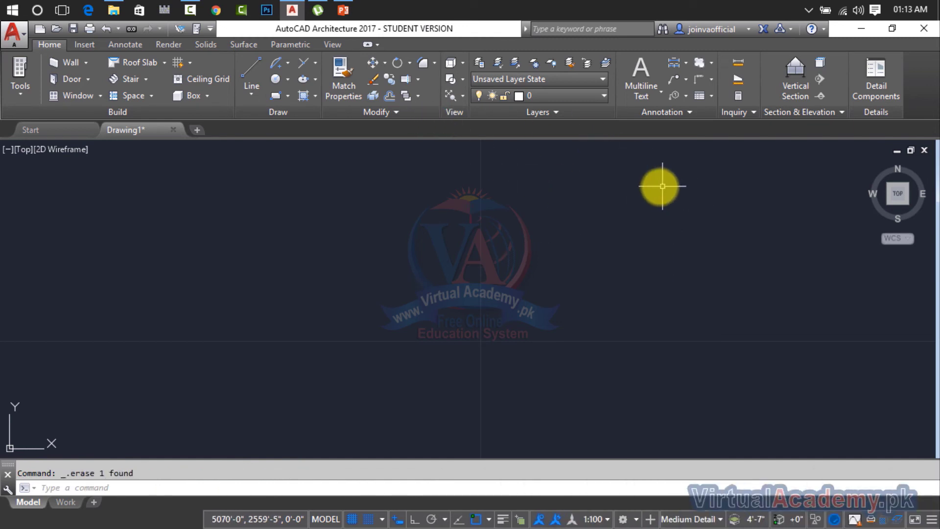
- Draw a three-point arc bulging upward near the middle of the empty drawing area
{"action": "left_click", "coordinate": [289, 63]}
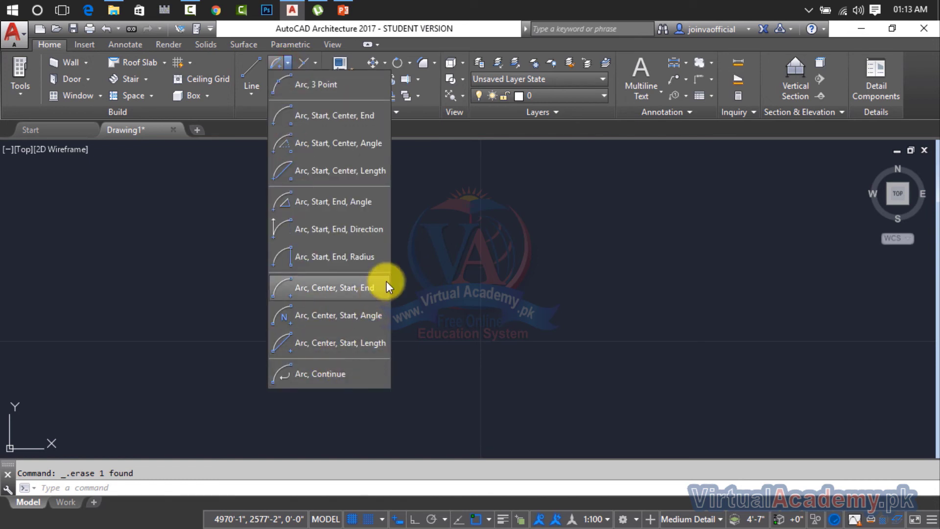
{"action": "key", "text": "Escape"}
{"action": "type", "text": "a"}
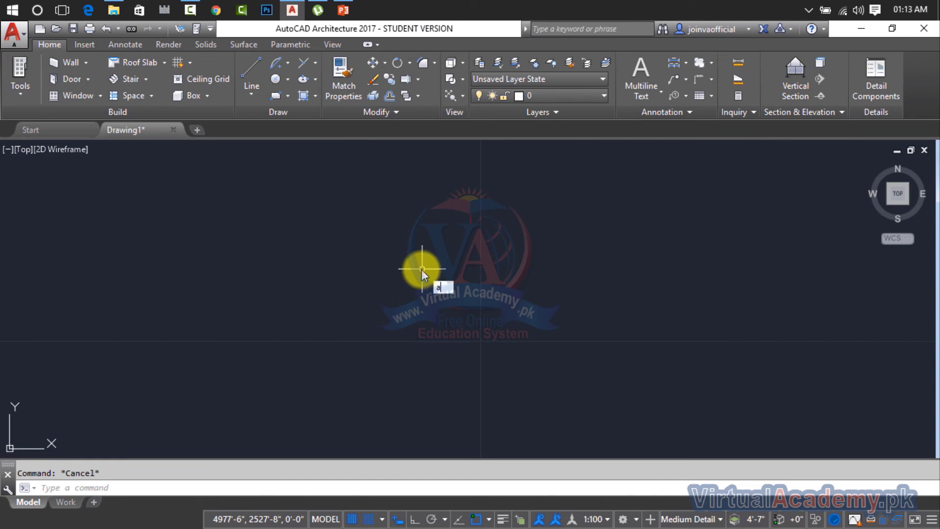
{"action": "type", "text": "rc"}
{"action": "key", "text": "Return"}
{"action": "left_click", "coordinate": [297, 293]}
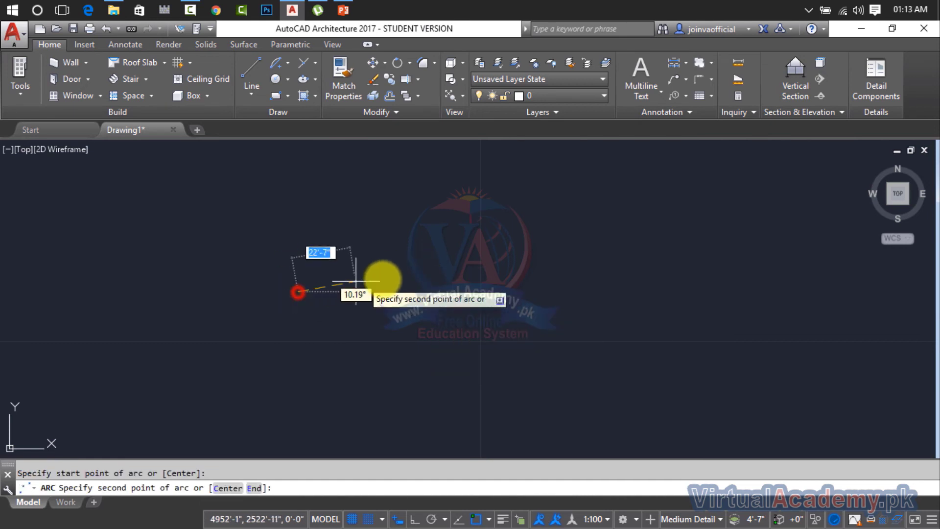
{"action": "left_click", "coordinate": [410, 228]}
{"action": "left_click", "coordinate": [516, 282]}
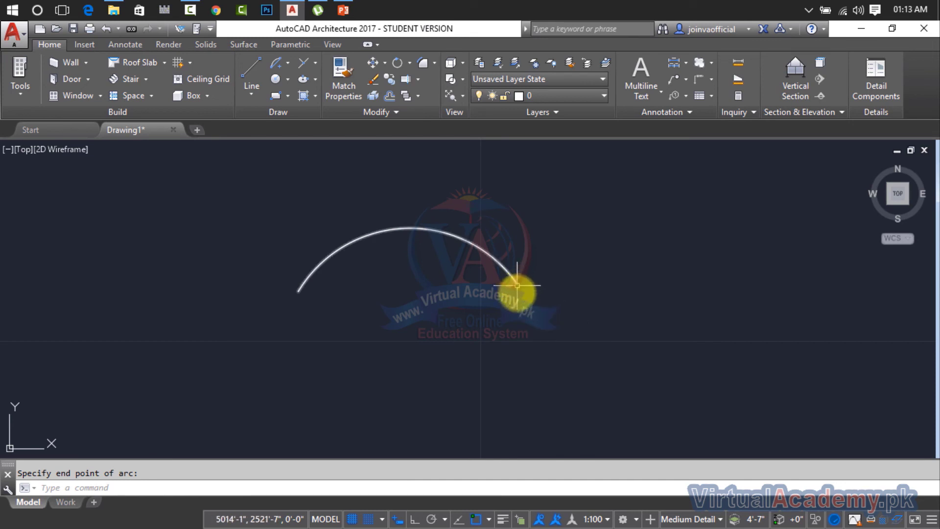
- Use Arc Continue twice to chain two more tangent arcs onto the three-point arc's right end, forming a wave
{"action": "left_click", "coordinate": [289, 64]}
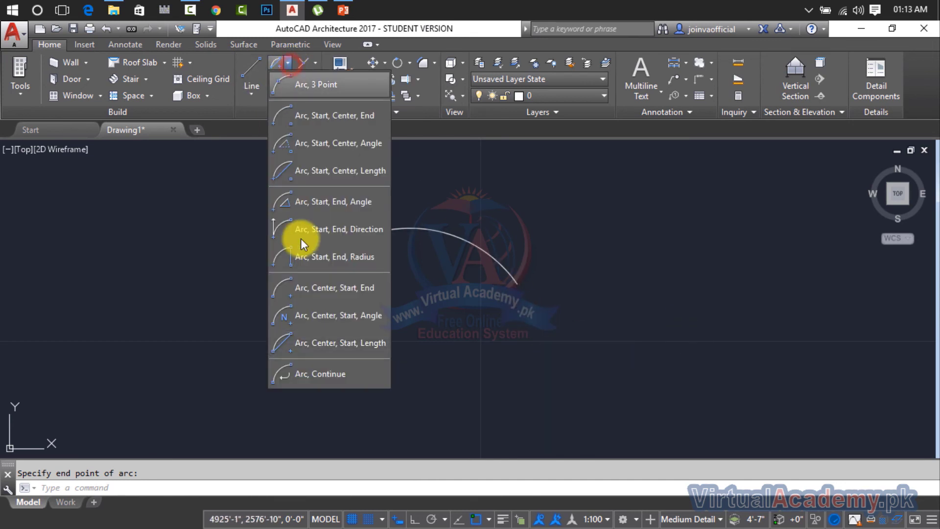
{"action": "left_click", "coordinate": [315, 372]}
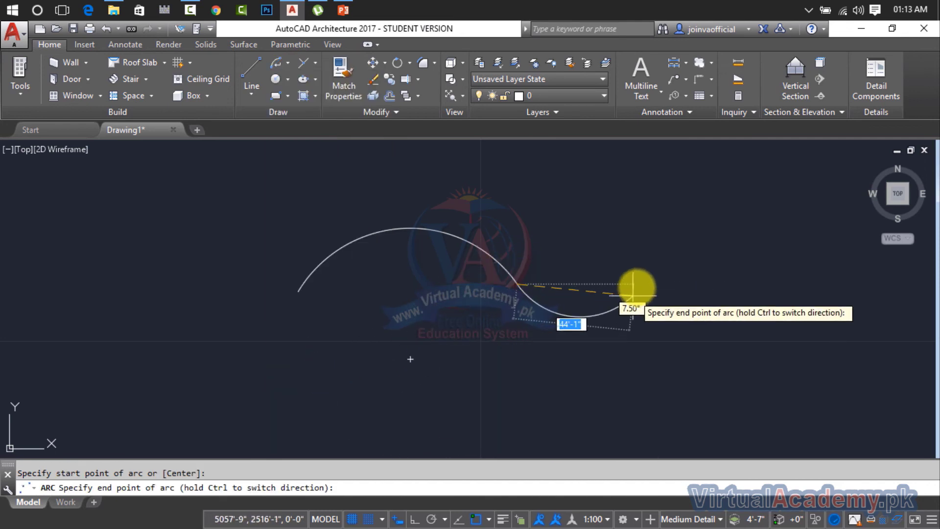
{"action": "left_click", "coordinate": [777, 272]}
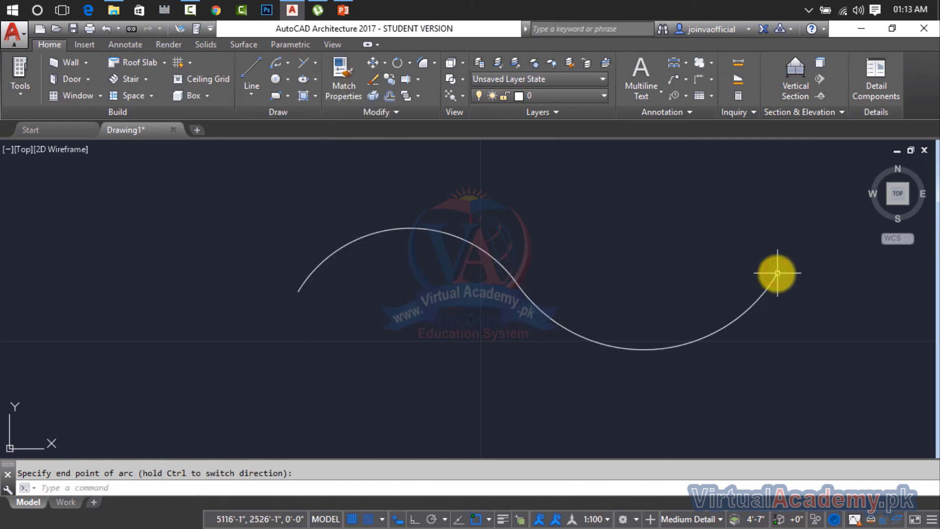
{"action": "left_click", "coordinate": [273, 64]}
{"action": "middle_click_drag", "start_coordinate": [636, 201], "coordinate": [558, 331]}
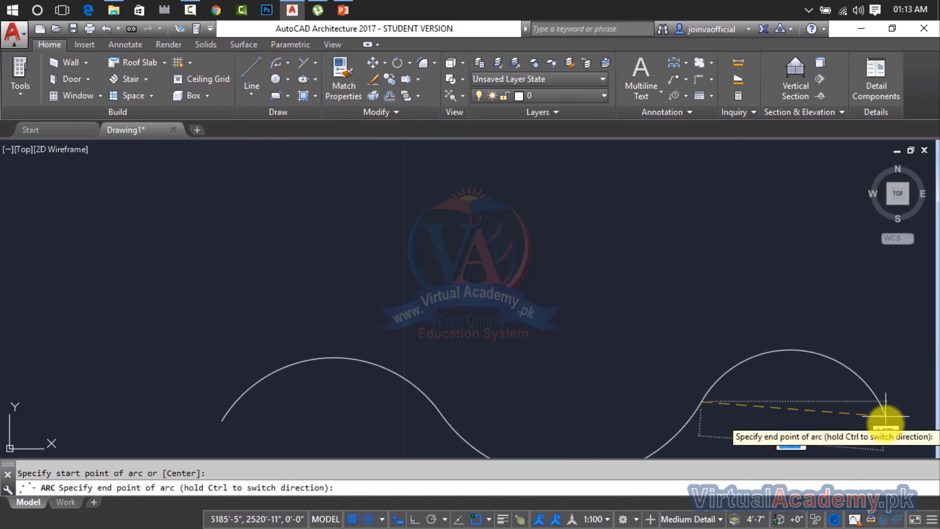
{"action": "key", "text": "Escape"}
- Select all three connected arcs with one crossing window and erase them
{"action": "scroll", "coordinate": [780, 358], "scroll_direction": "down", "scroll_amount": 5}
{"action": "left_click", "coordinate": [868, 326]}
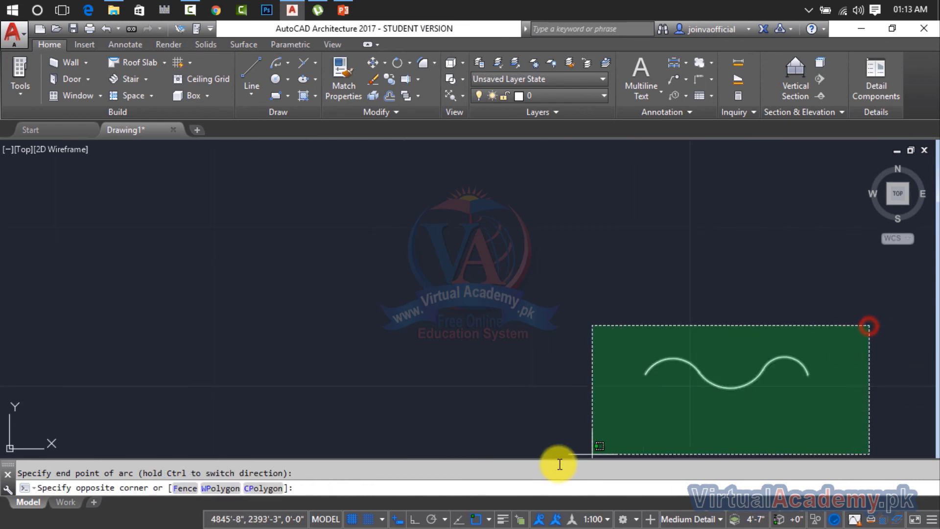
{"action": "left_click", "coordinate": [557, 431]}
{"action": "key", "text": "Delete"}
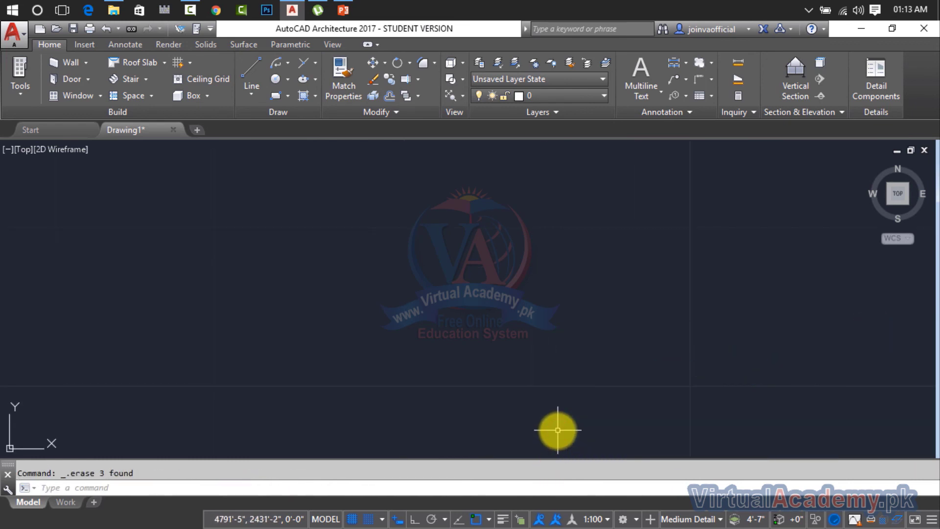